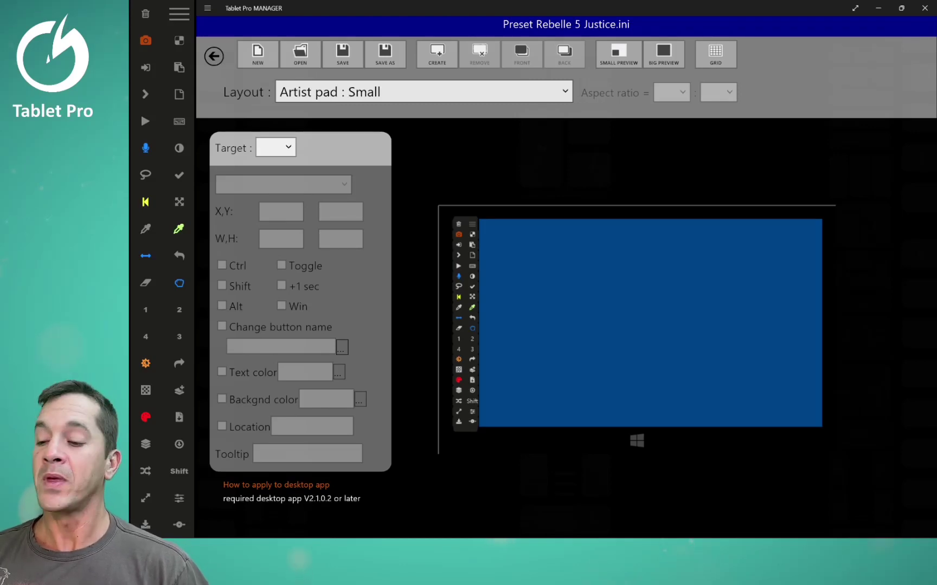
Select the camera screenshot button in the Artist pad : Small layout and examine the full range of actions that can be assigned.
click(459, 234)
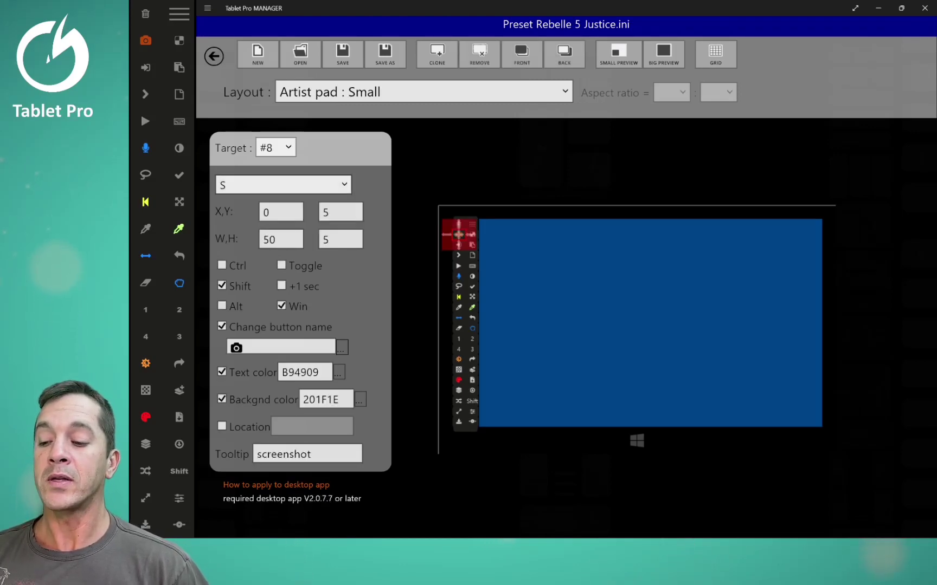
click(284, 185)
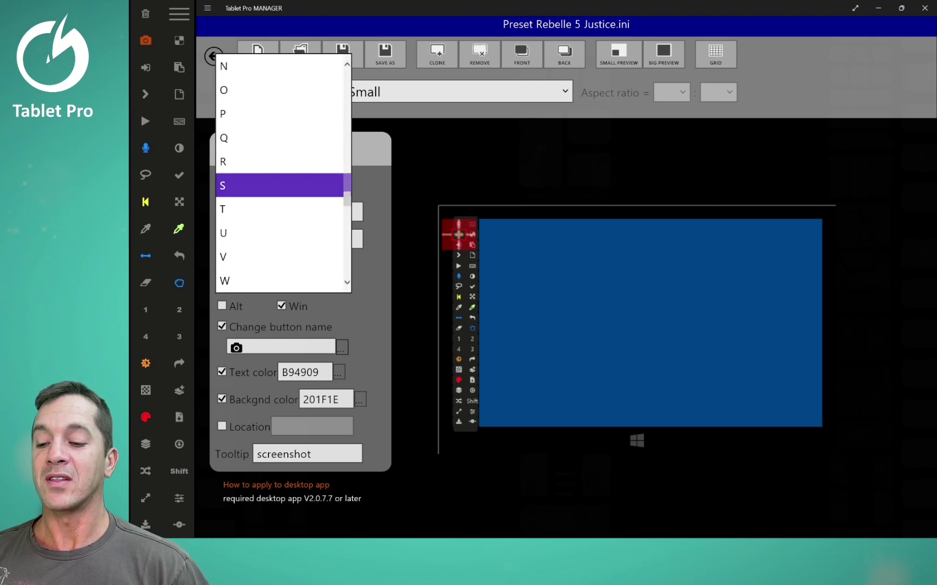
scroll(282, 217, down, 10)
scroll(282, 217, down, 10)
scroll(282, 217, up, 1)
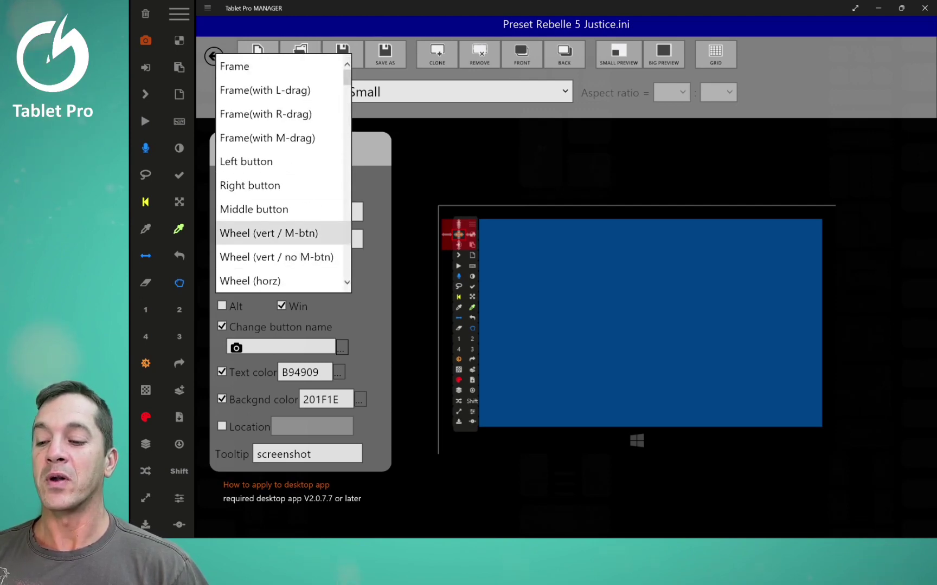
scroll(282, 174, down, 4)
scroll(281, 173, down, 8)
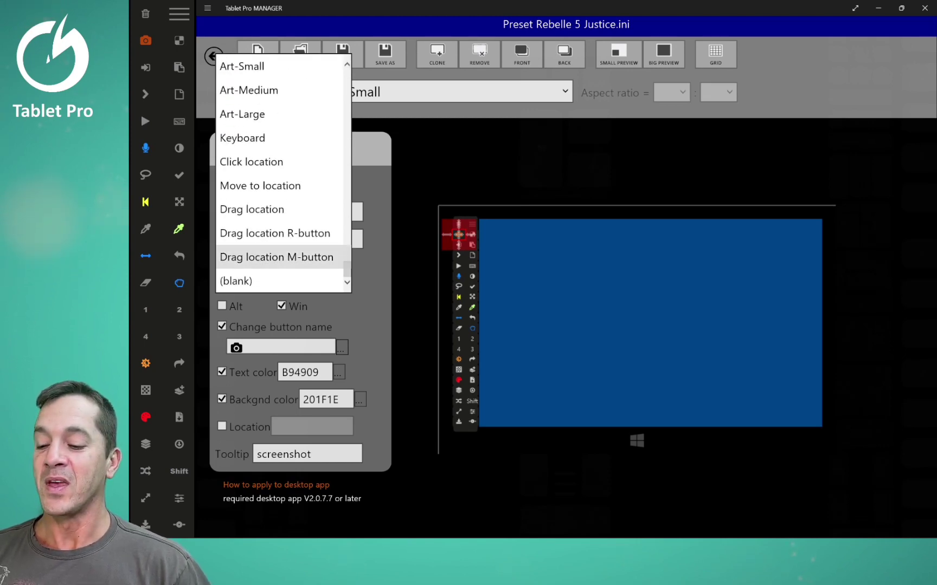
drag(347, 269, 347, 78)
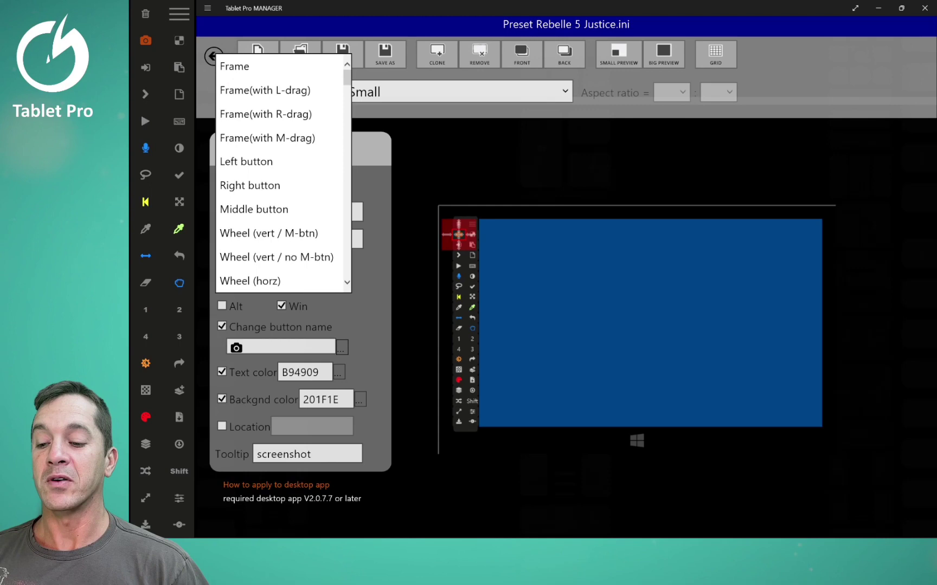
key(Escape)
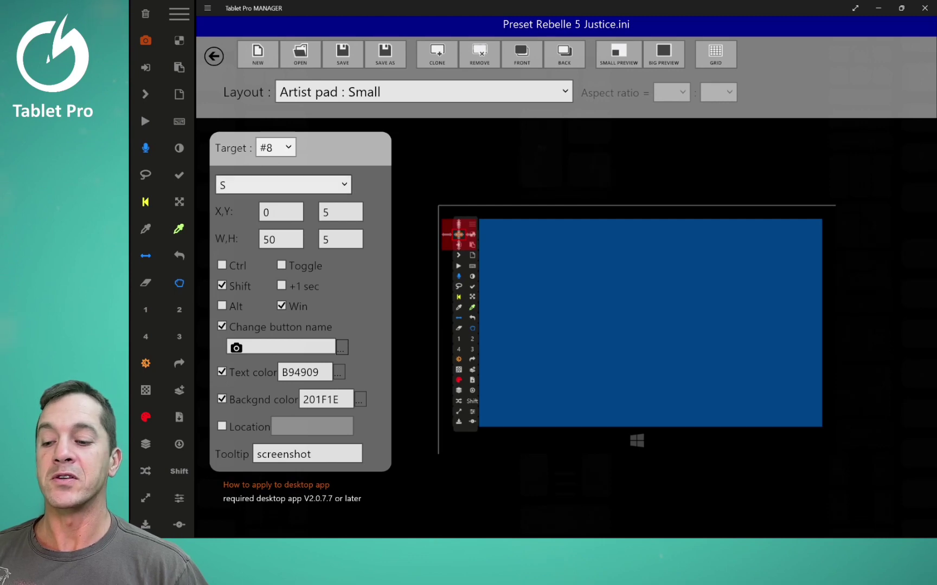
click(283, 184)
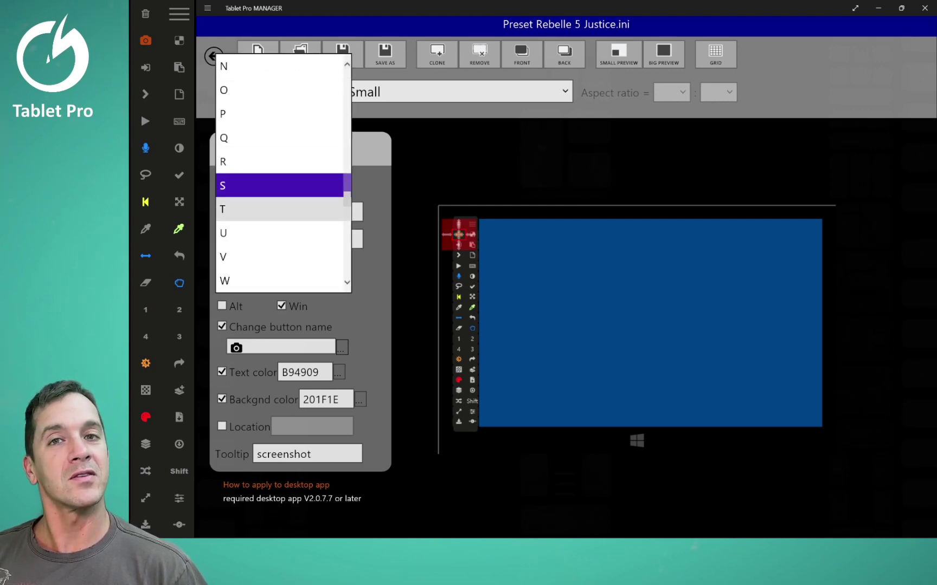
scroll(279, 209, up, 10)
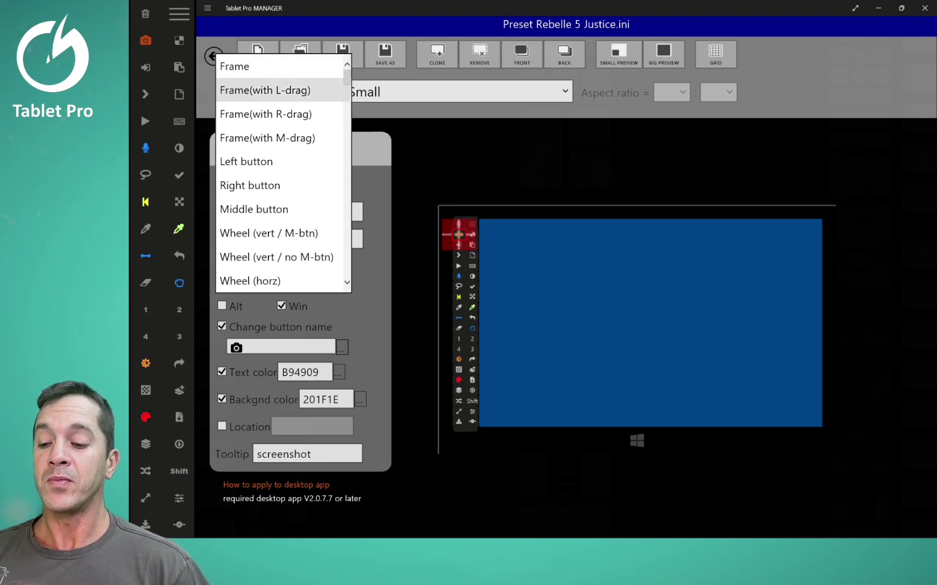
Enlarge the screenshot button to about 382 by 36 at X 396, Y 31 and set its action to Frame.
click(458, 235)
mouse_move(459, 234)
mouse_down()
mouse_move(554, 278)
mouse_move(669, 364)
mouse_up()
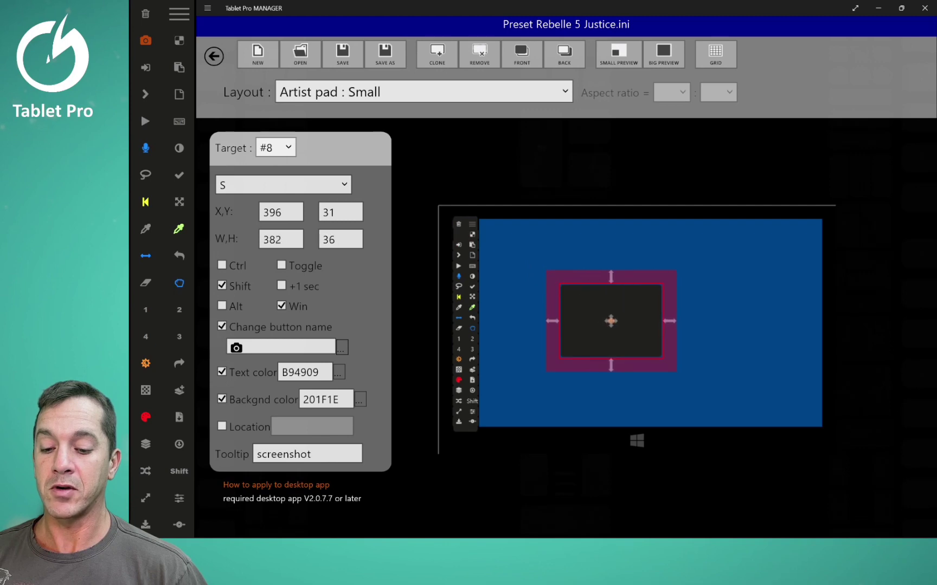
click(283, 186)
scroll(283, 138, up, 20)
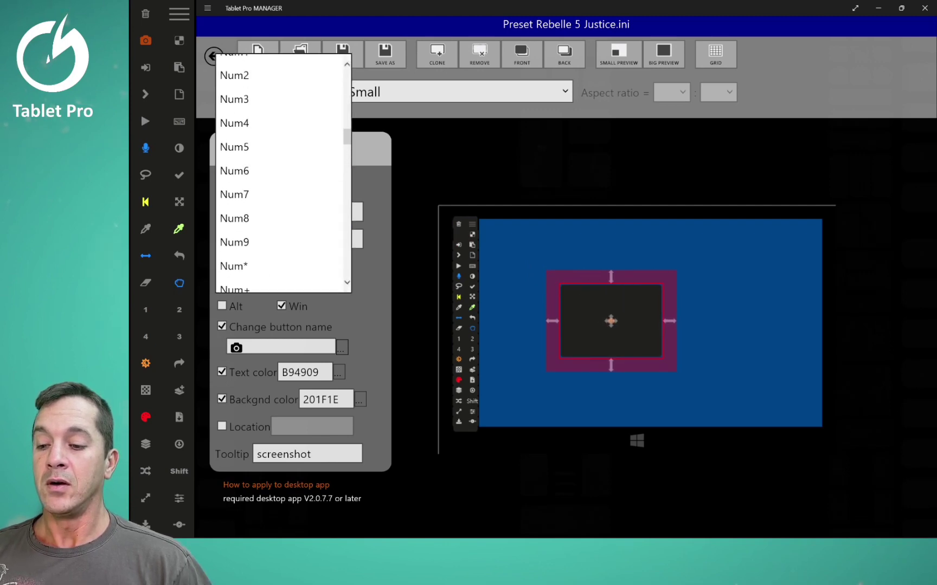
click(279, 67)
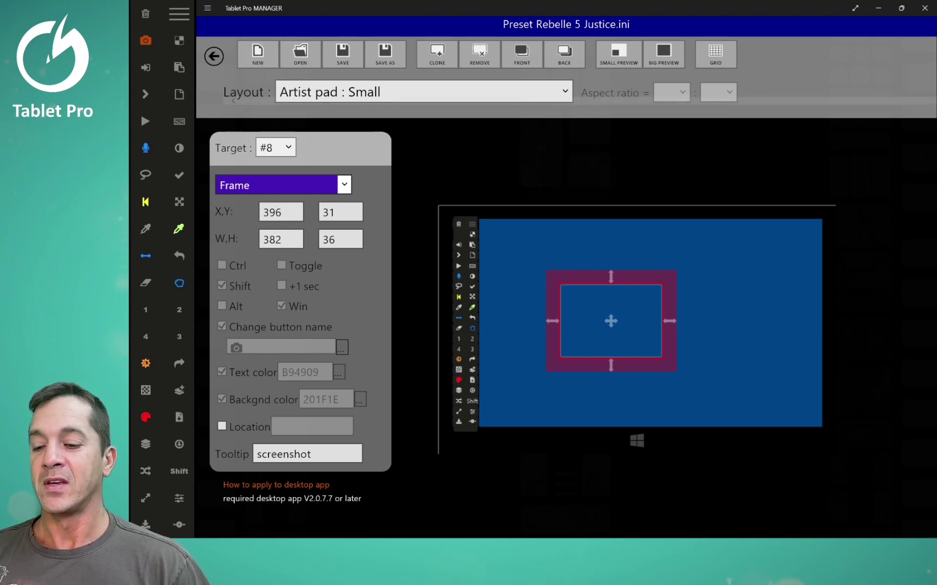
Assign the Right button action to the enlarged button and turn off its custom button name.
click(283, 184)
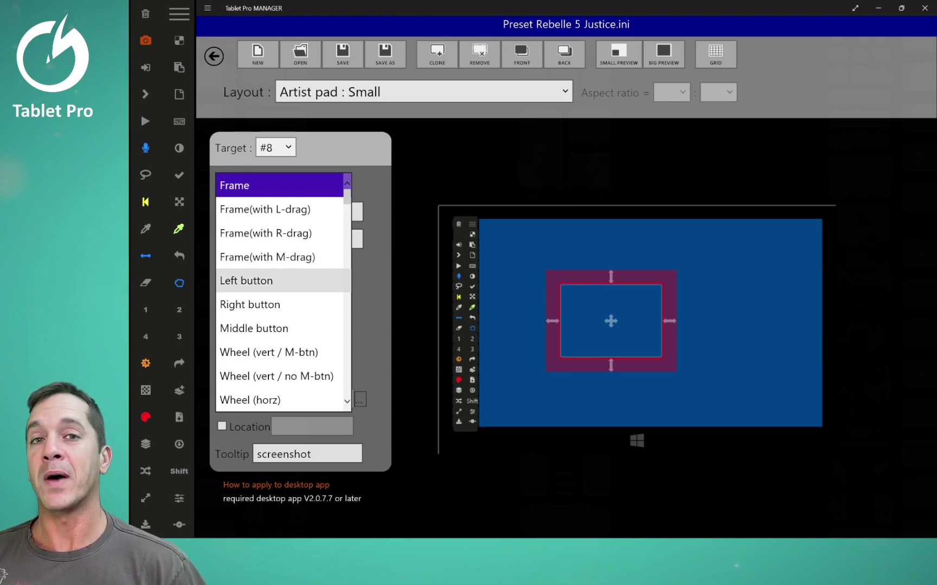
click(250, 304)
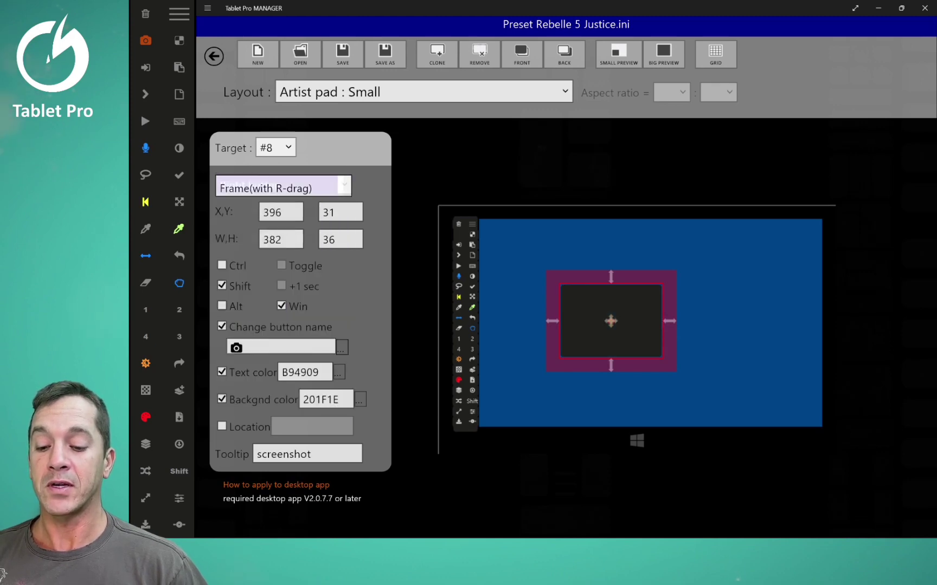
click(282, 185)
click(223, 327)
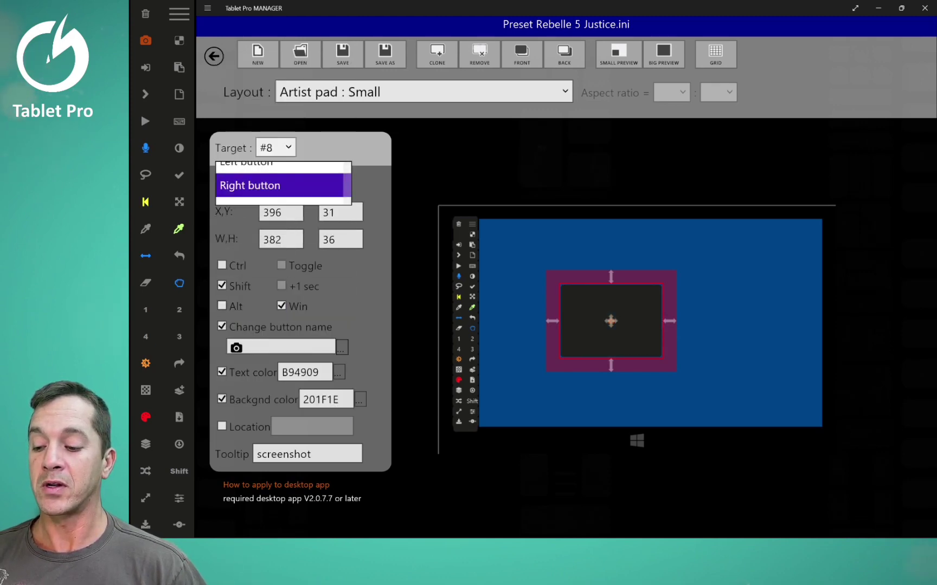
click(222, 326)
Change the enlarged button's action to Move grip and shift it to about X 436, Y 30.
click(342, 186)
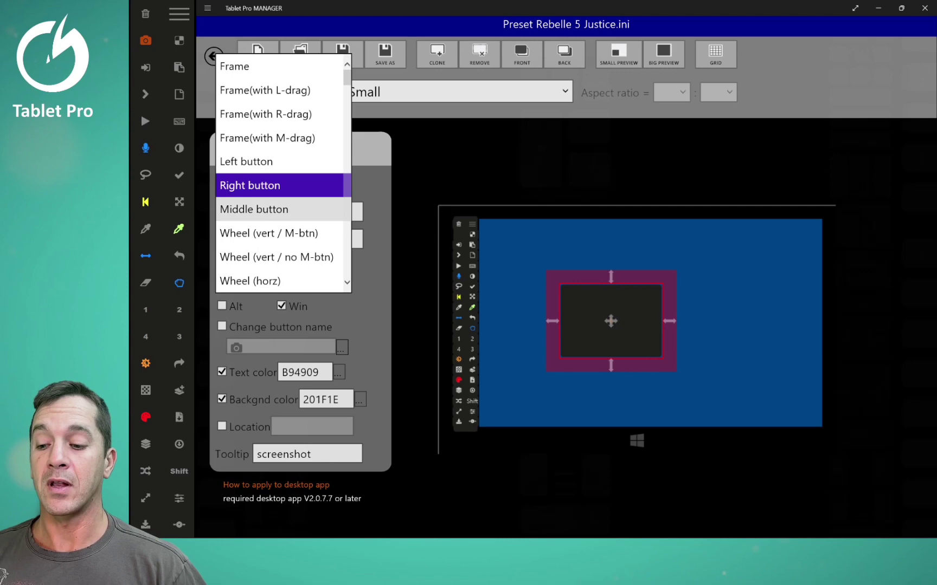
scroll(279, 173, down, 2)
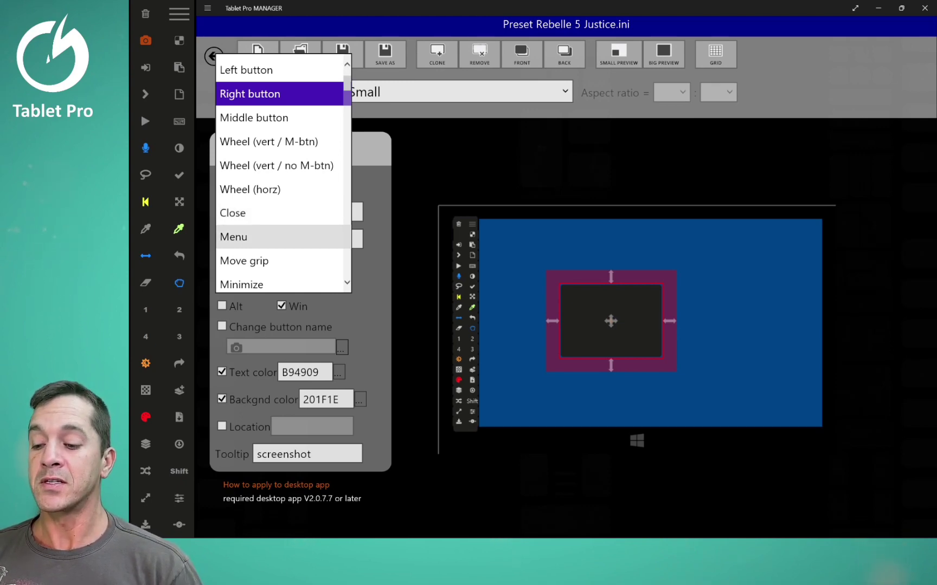
click(179, 15)
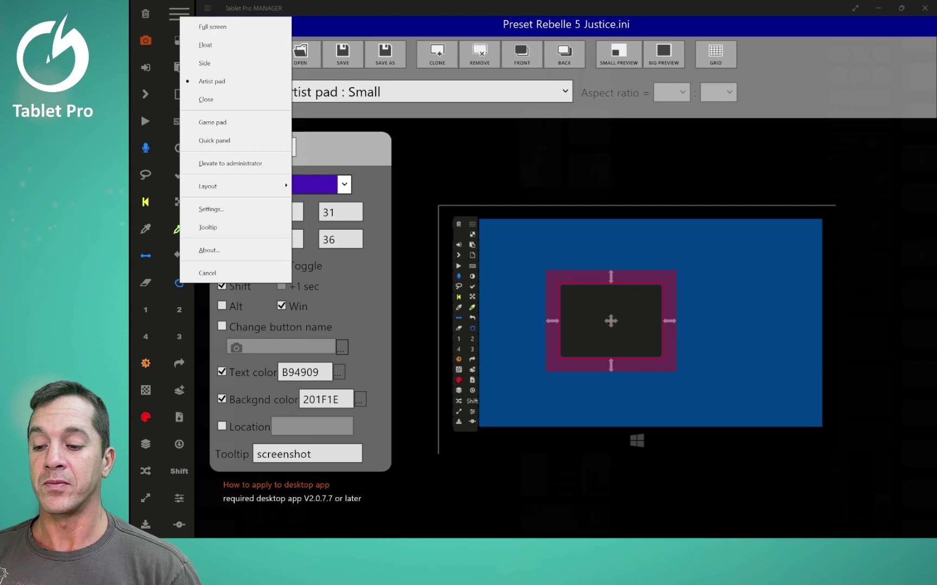
click(320, 184)
click(320, 185)
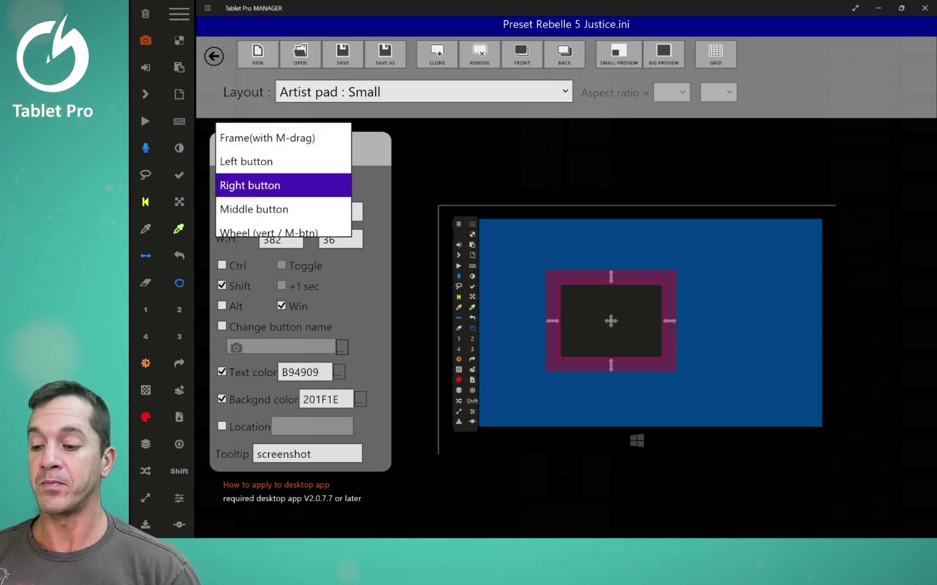
scroll(282, 233, down, 3)
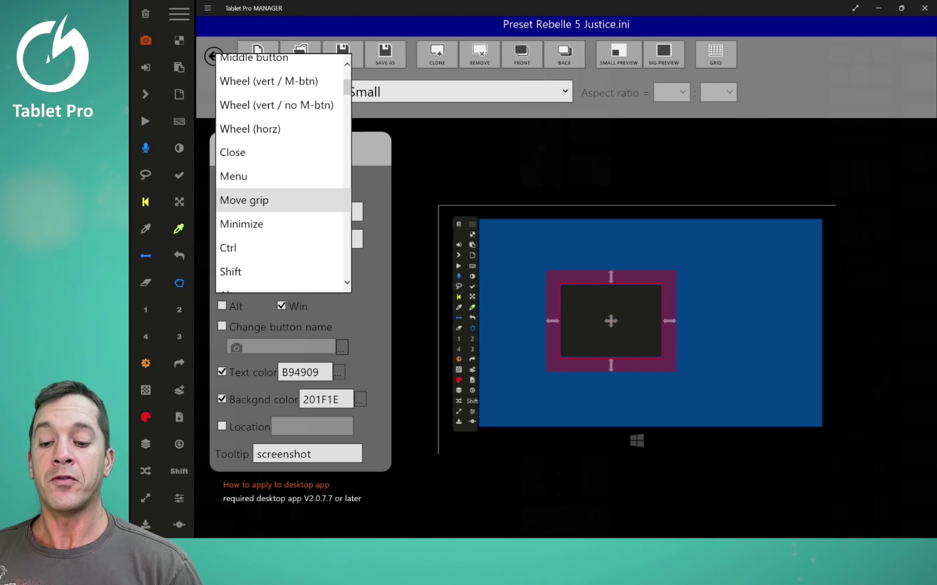
click(260, 200)
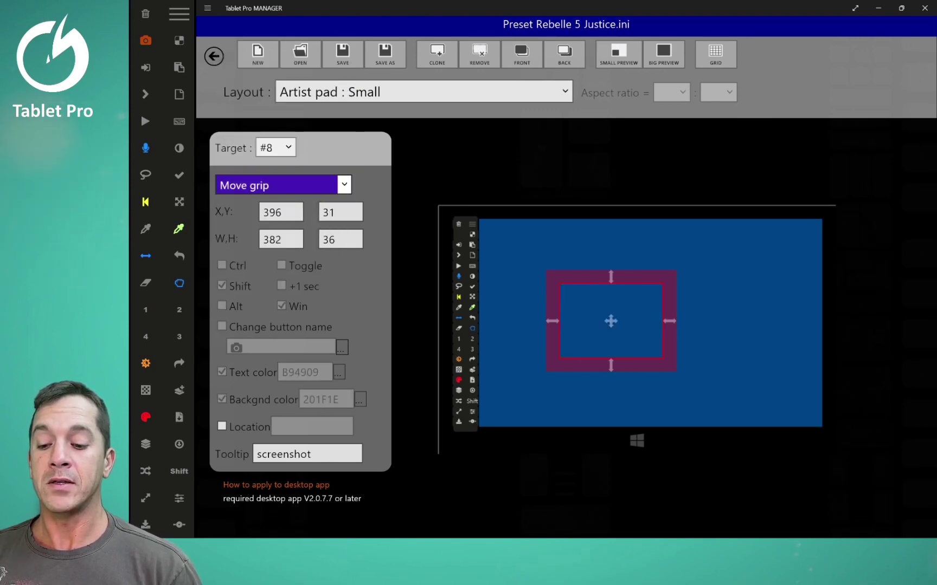
mouse_move(611, 321)
mouse_down()
mouse_move(600, 320)
mouse_move(594, 288)
mouse_move(622, 319)
mouse_up()
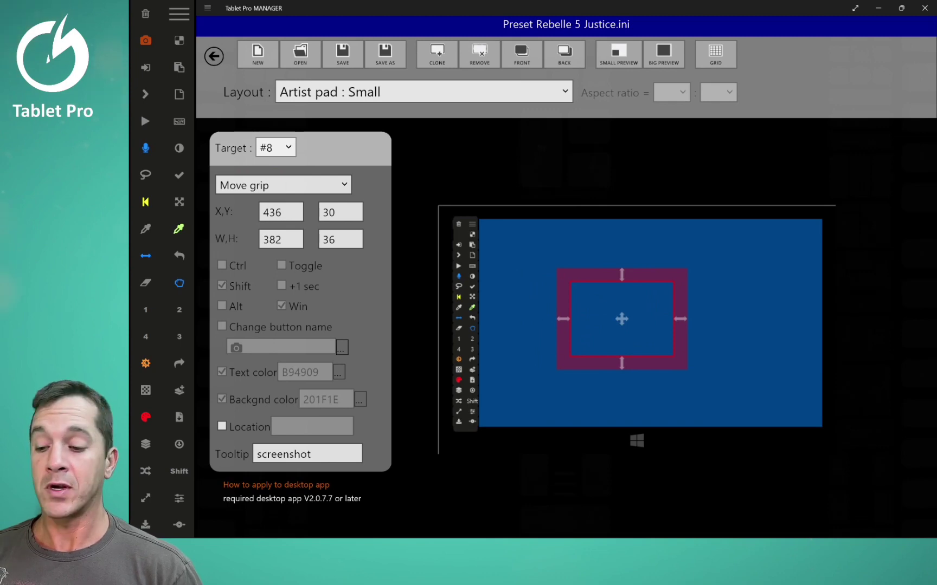
Set the button's action to Minimize, then shrink it and place it in the empty slot below the trash icon.
click(283, 185)
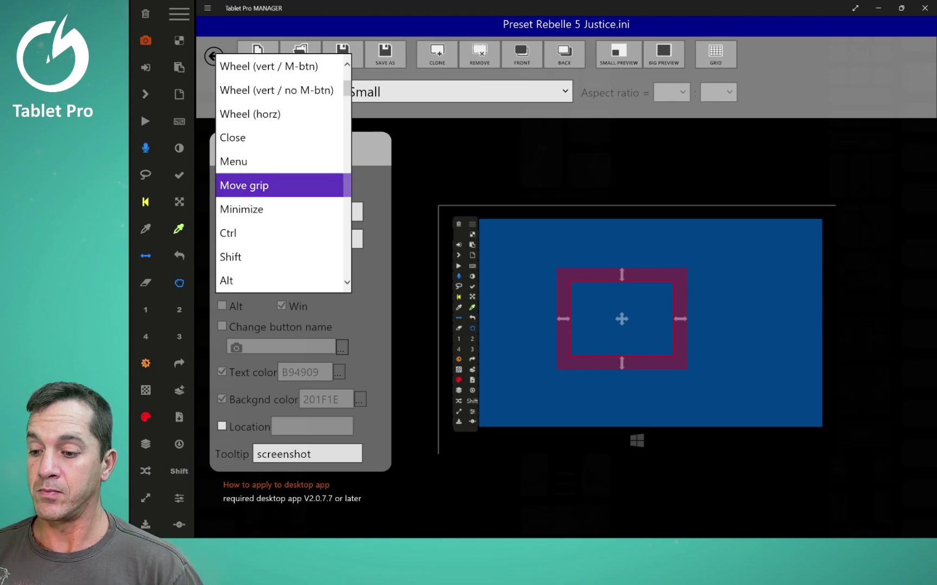
click(242, 209)
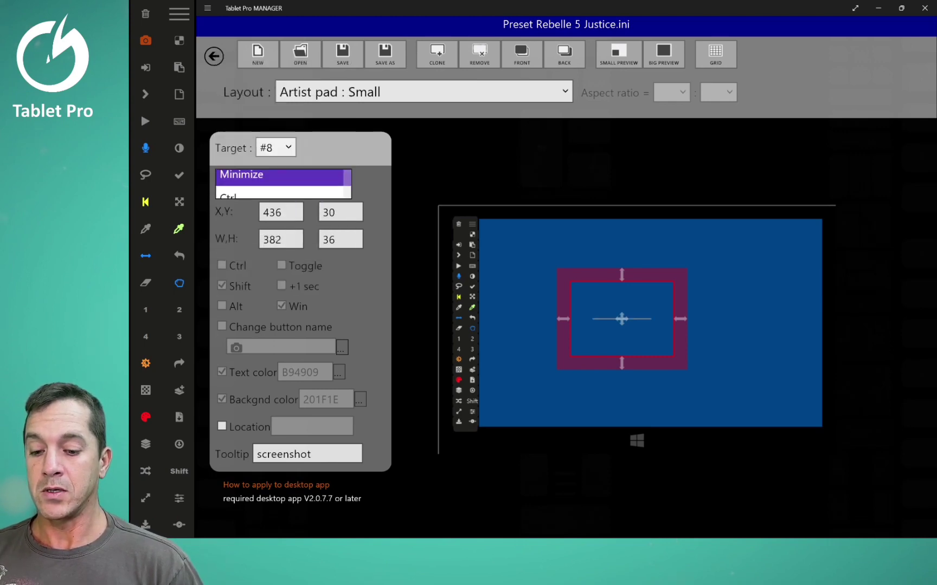
drag(622, 319, 429, 209)
click(597, 303)
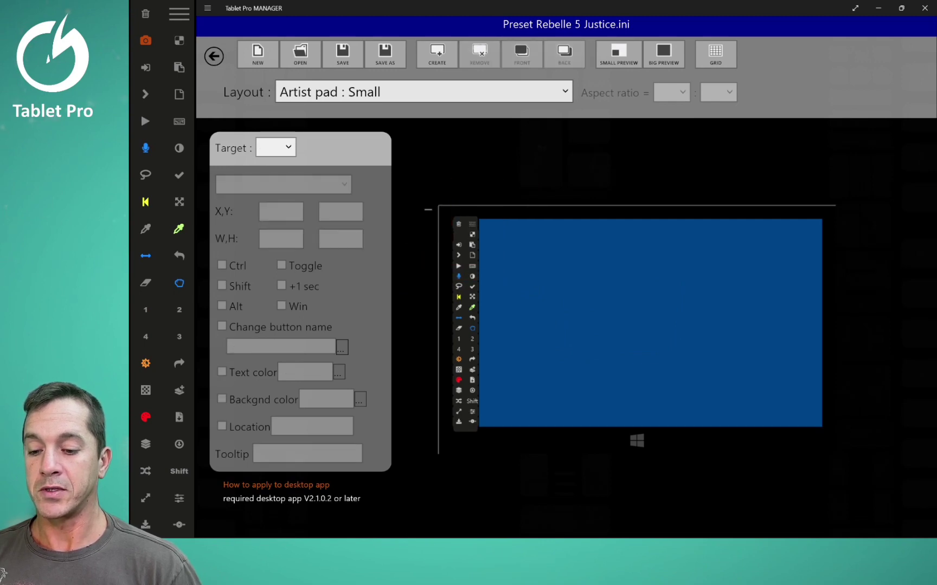
click(429, 210)
drag(428, 209, 460, 234)
Save the preset and test the new minimize button by collapsing and restoring the live artist pad.
click(342, 55)
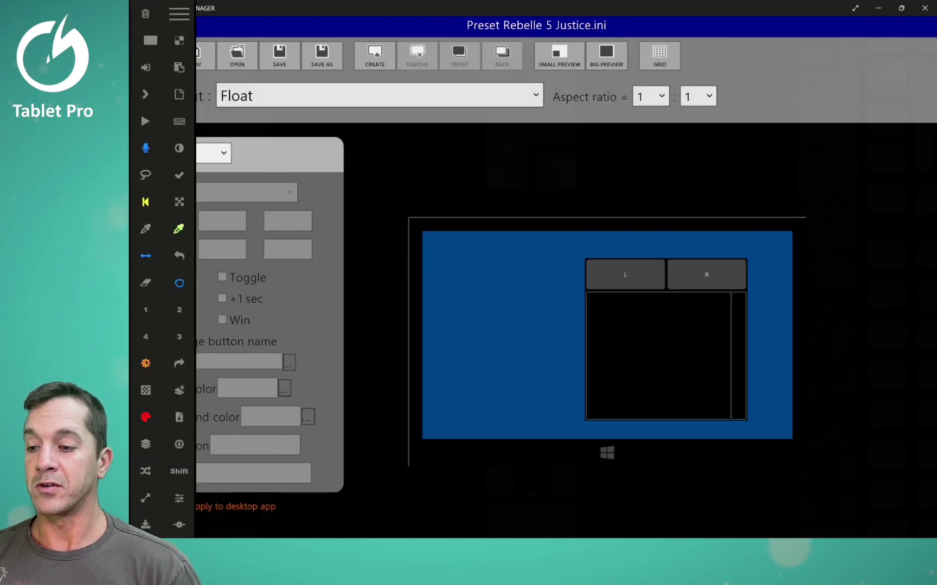
click(150, 40)
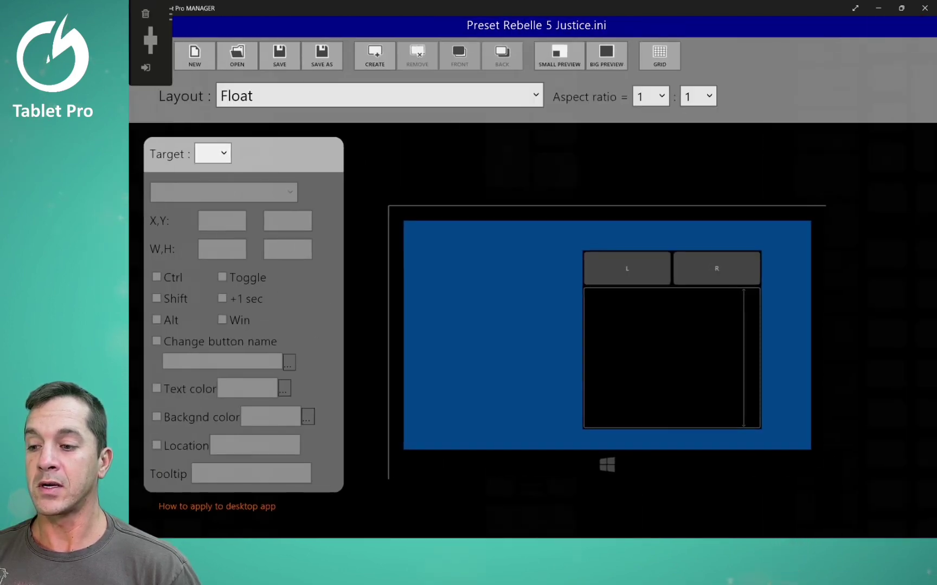
click(150, 40)
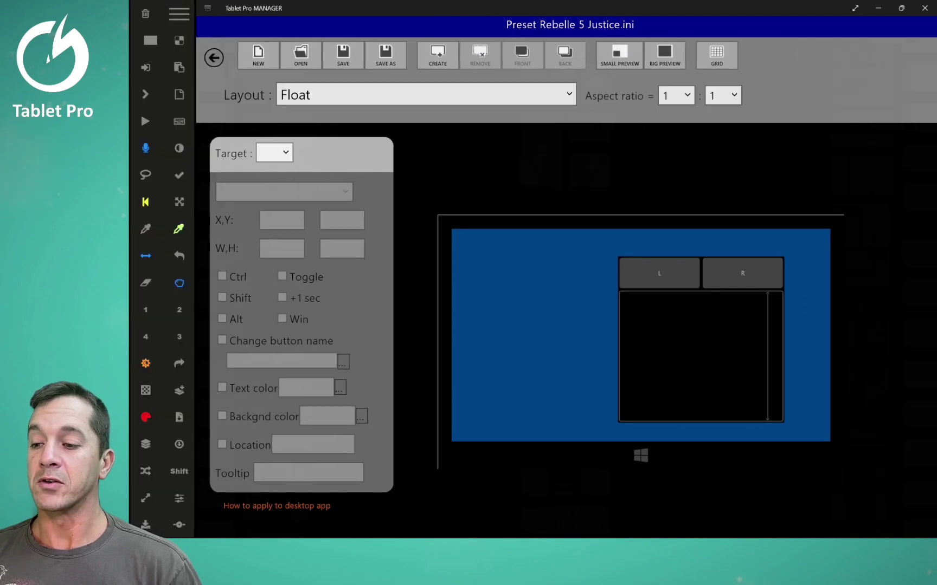
Switch the edited layout from Float back to Artist pad : Small.
click(542, 94)
scroll(426, 244, down, 3)
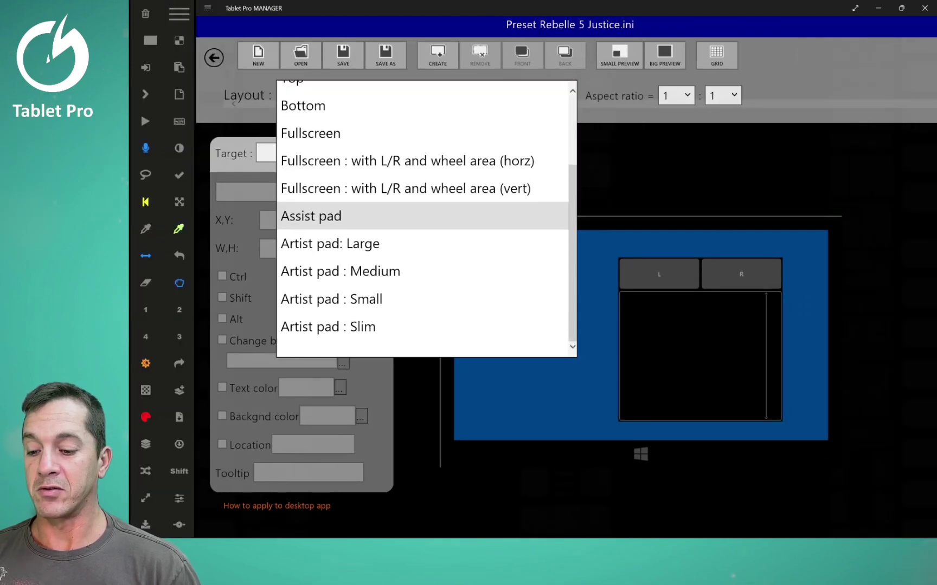
click(426, 315)
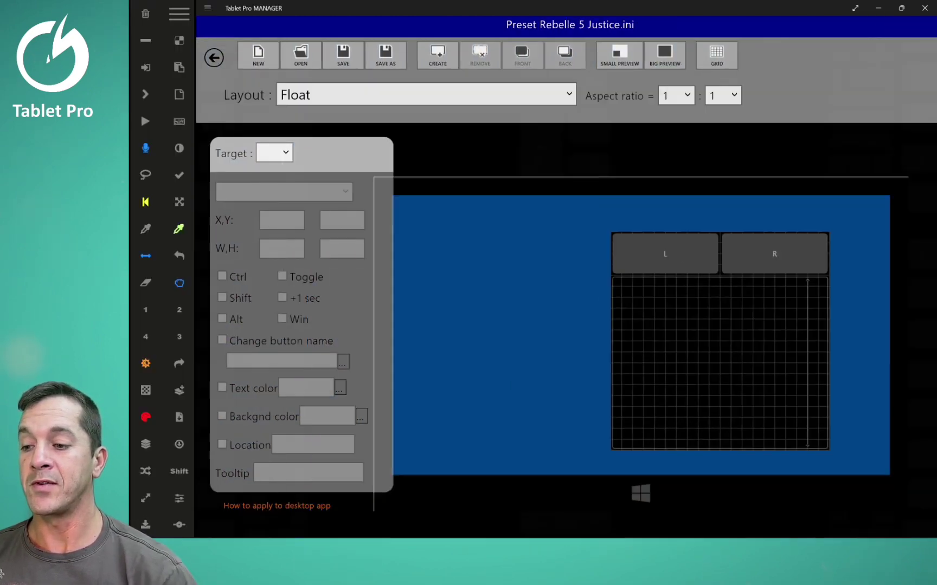
Test the resized minimize button by collapsing the live artist pad, moving the collapsed button toward the screen's middle and restoring the pad.
click(145, 41)
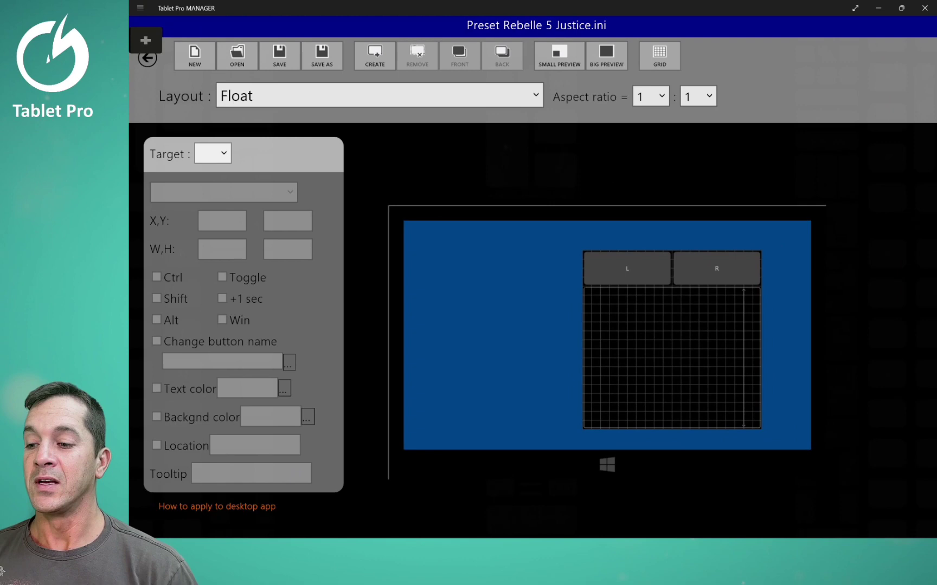
click(145, 41)
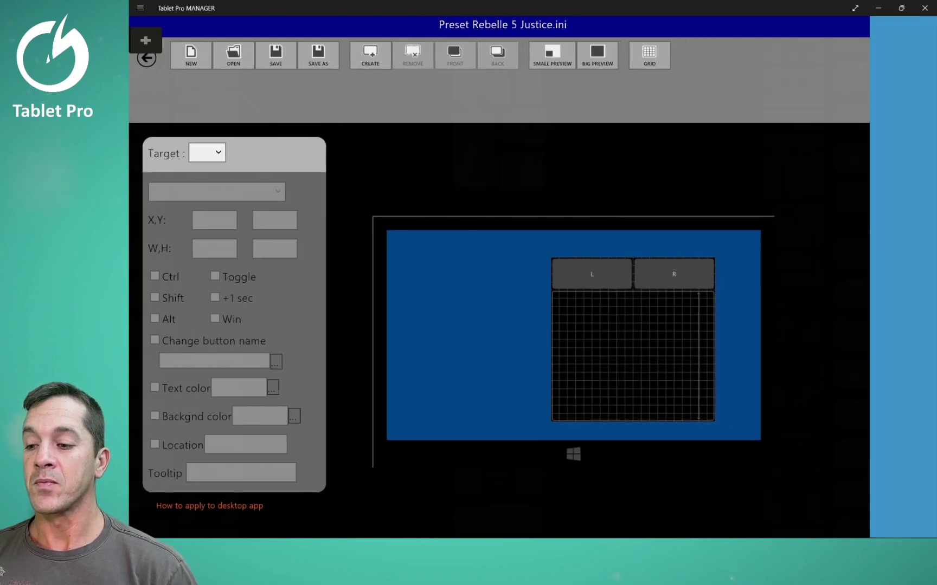
drag(145, 41, 434, 182)
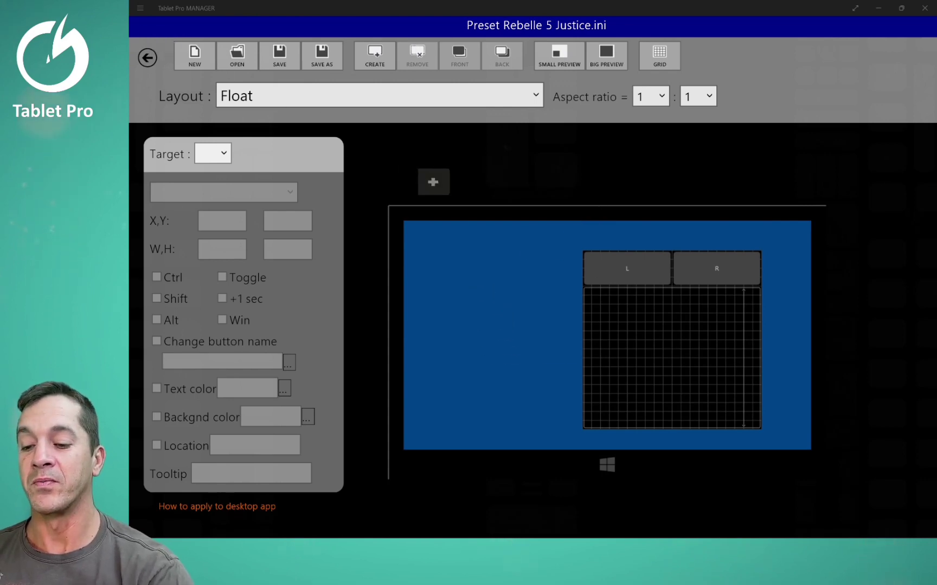
click(434, 182)
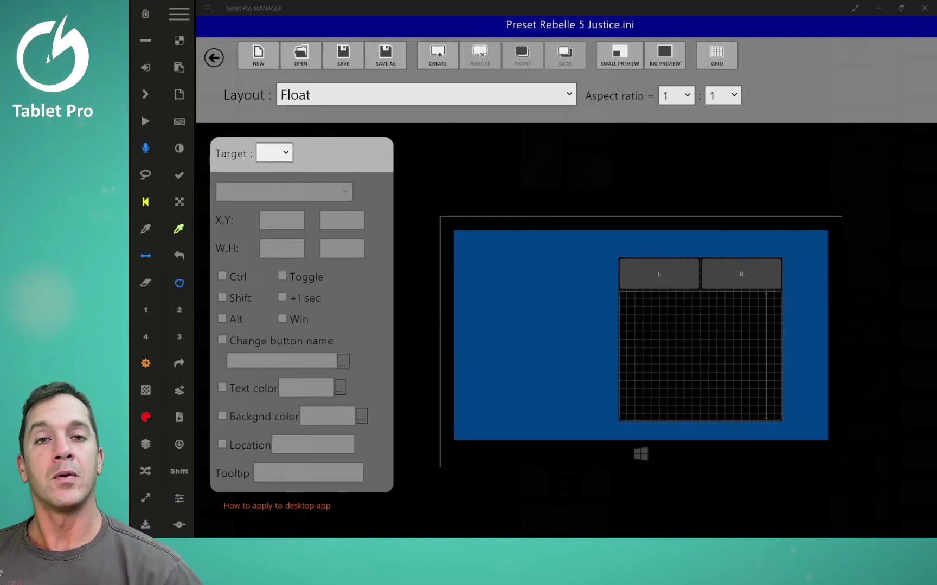
Change the edited layout to Artist pad : Small.
click(425, 94)
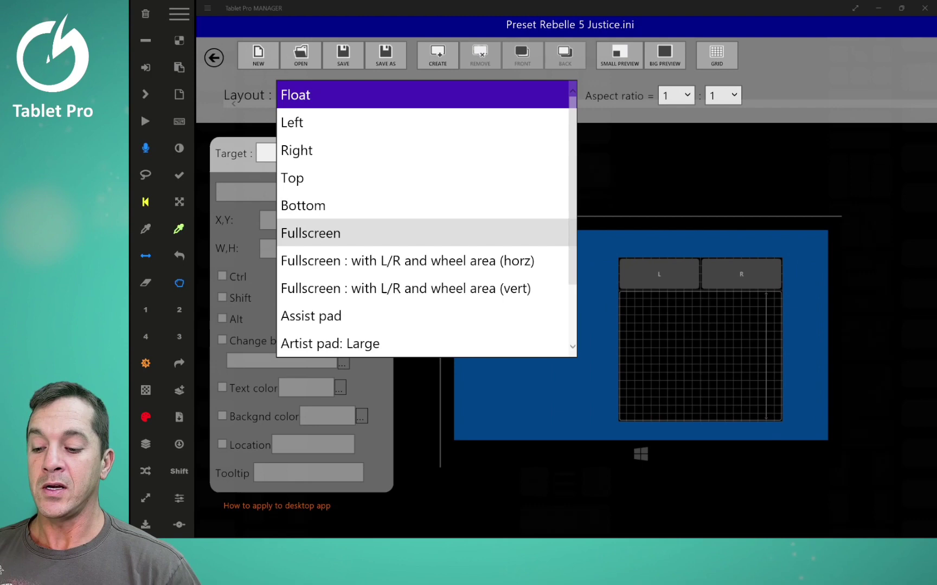
scroll(426, 232, down, 2)
click(425, 335)
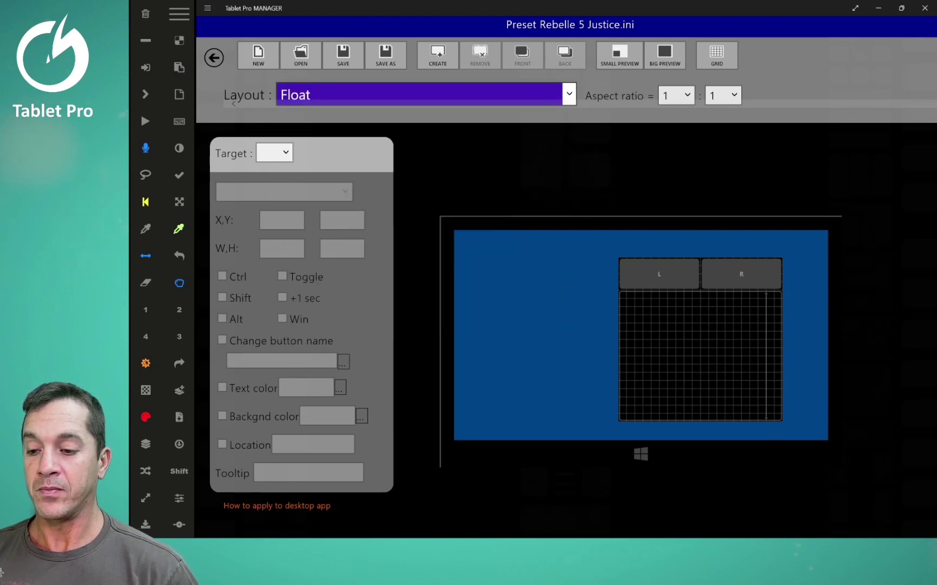
click(425, 95)
scroll(425, 315, down, 2)
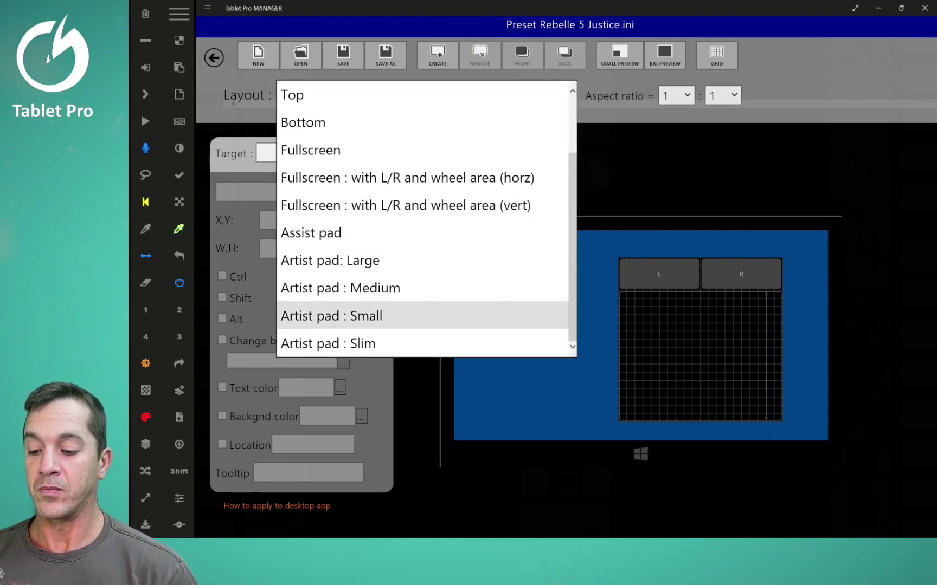
click(426, 315)
Move the minimize button out of the artist pad to X 440, Y 25 and enlarge it to 375 by 35.
click(461, 246)
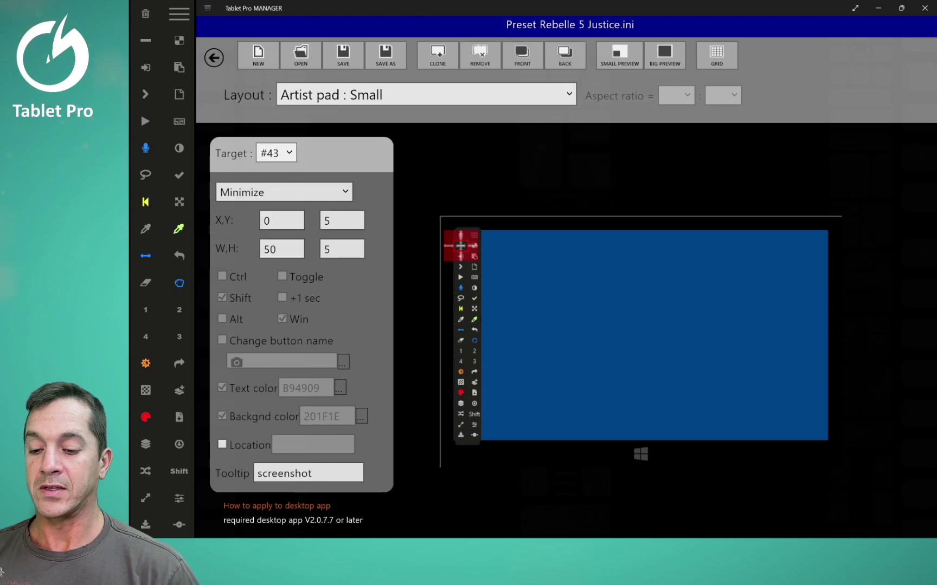
drag(460, 246, 581, 363)
drag(595, 319, 685, 319)
Try the Ctrl action and then the Alt action on the enlarged button.
click(284, 192)
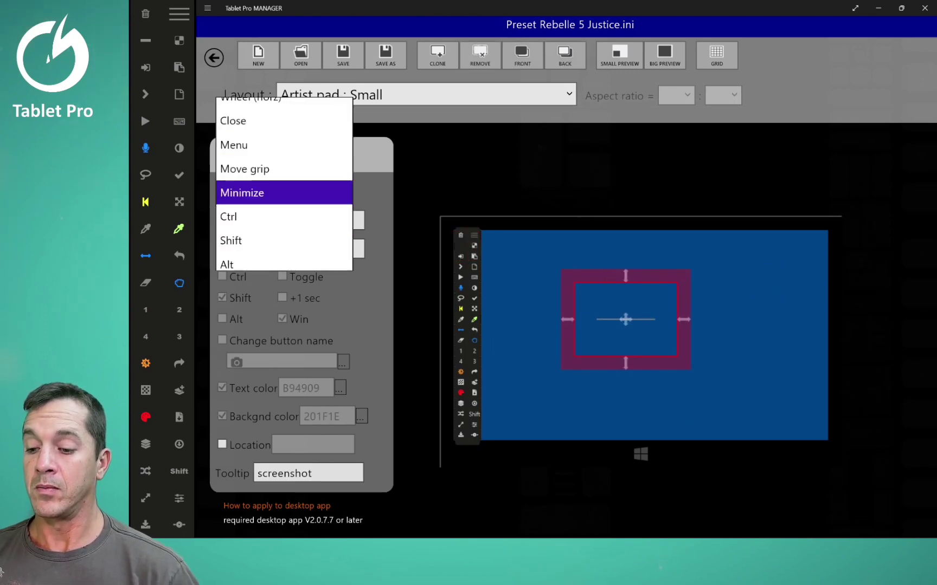
click(228, 217)
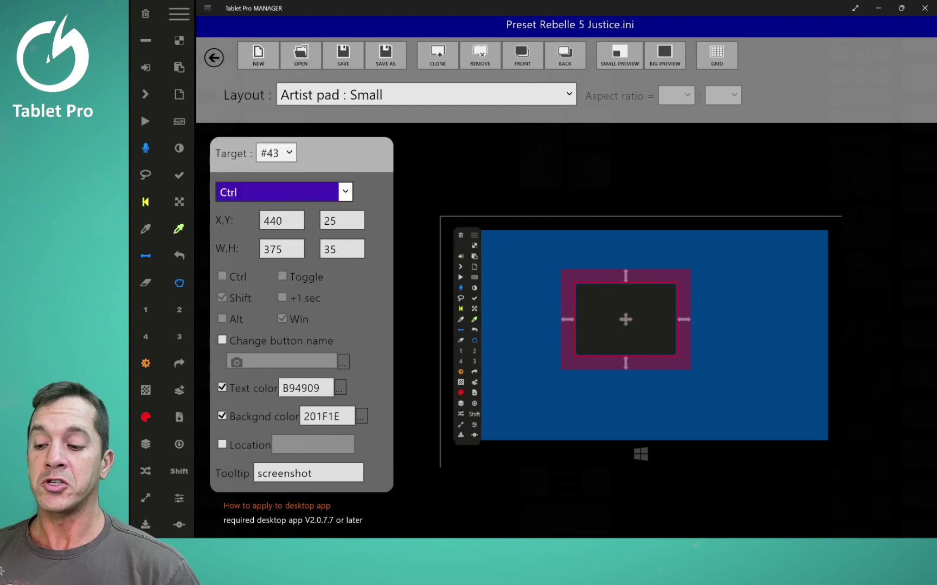
click(282, 192)
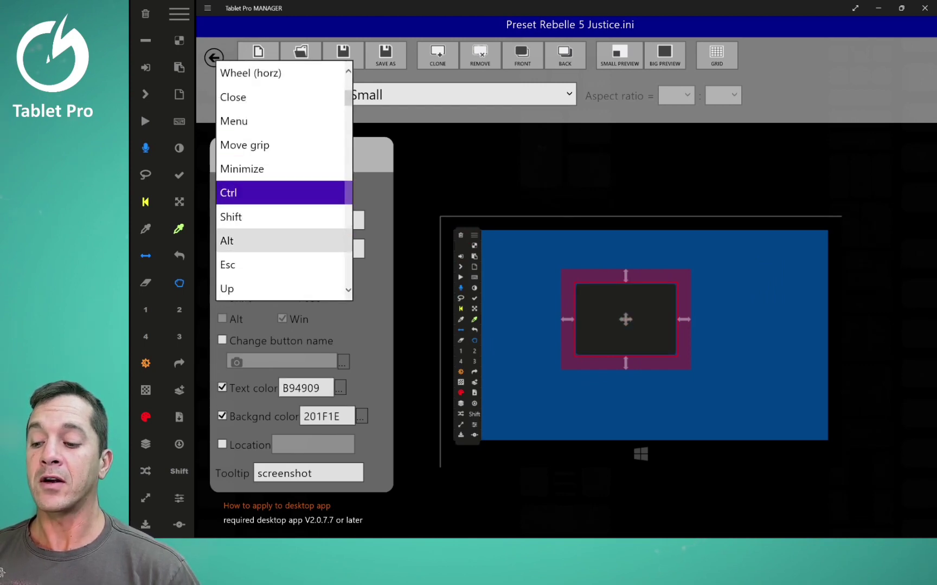
click(231, 241)
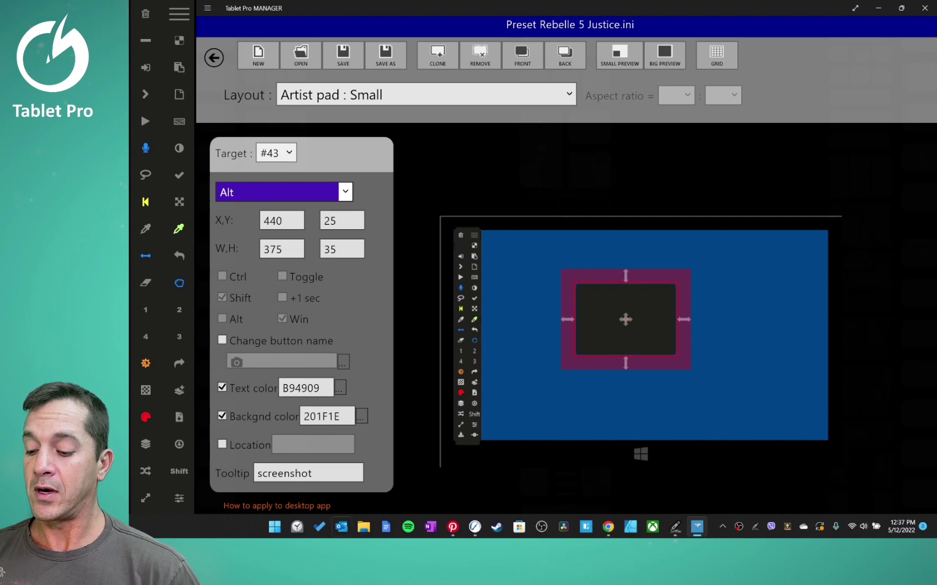
Examine the live artist pad's menu, including its Layout presets and Settings entry.
click(178, 15)
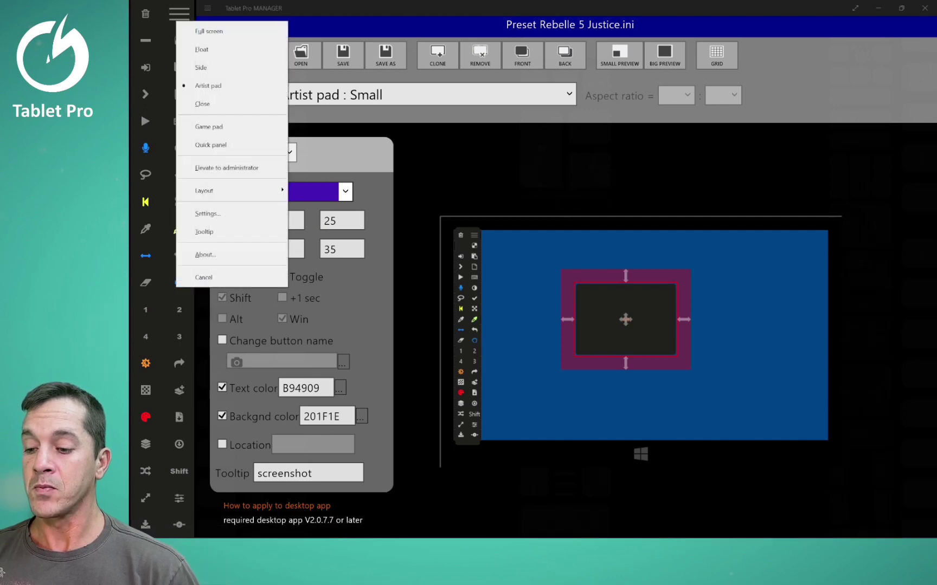
mouse_move(232, 191)
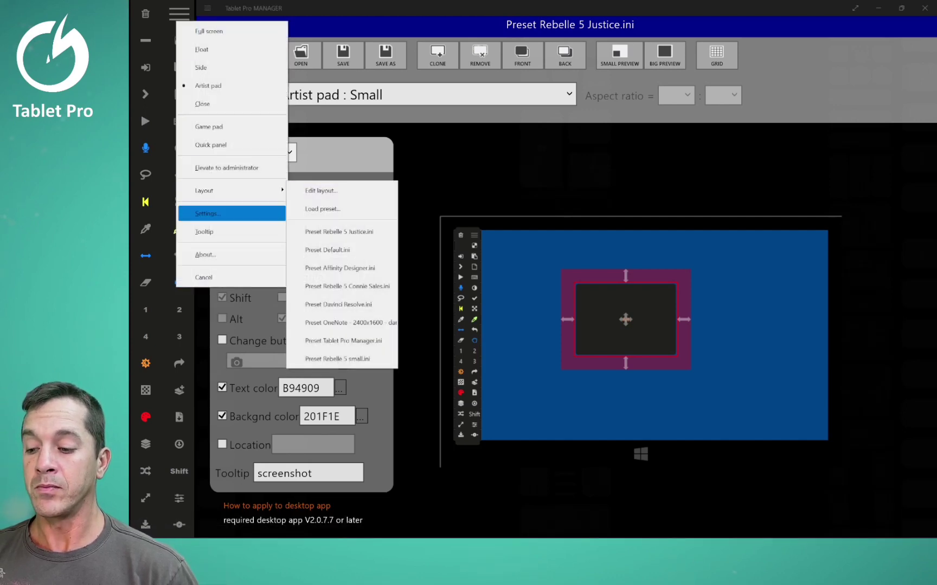
click(208, 213)
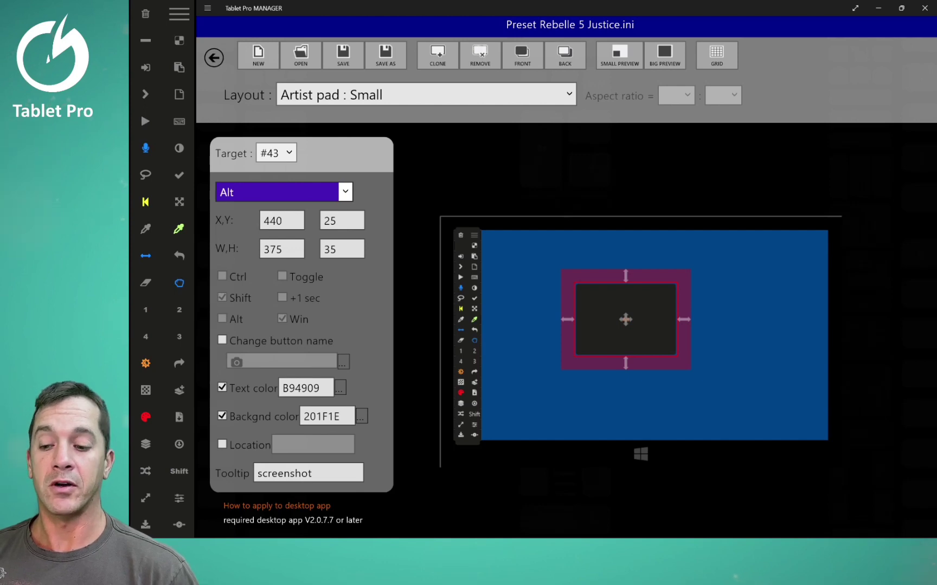
Set the enlarged button's action to (blank).
click(345, 192)
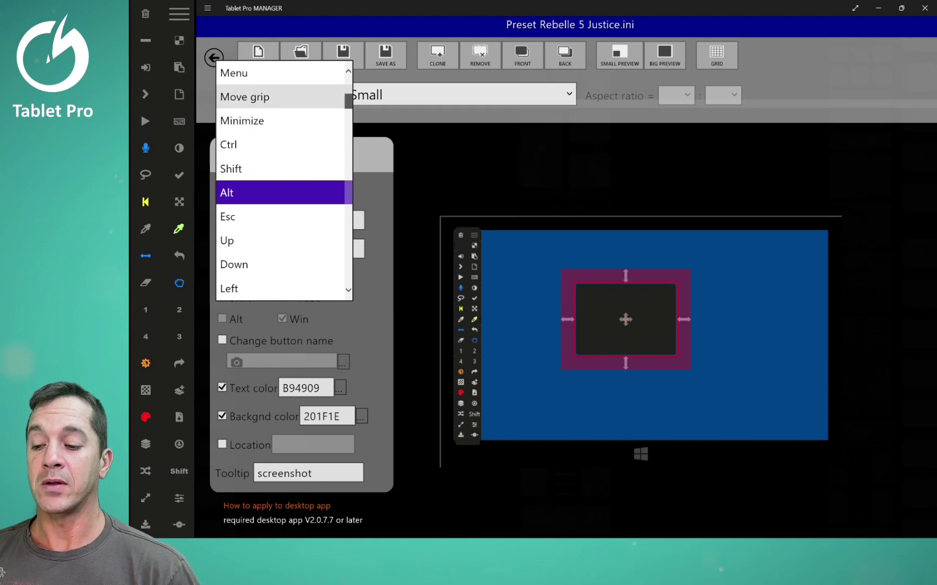
drag(348, 102, 348, 278)
click(304, 289)
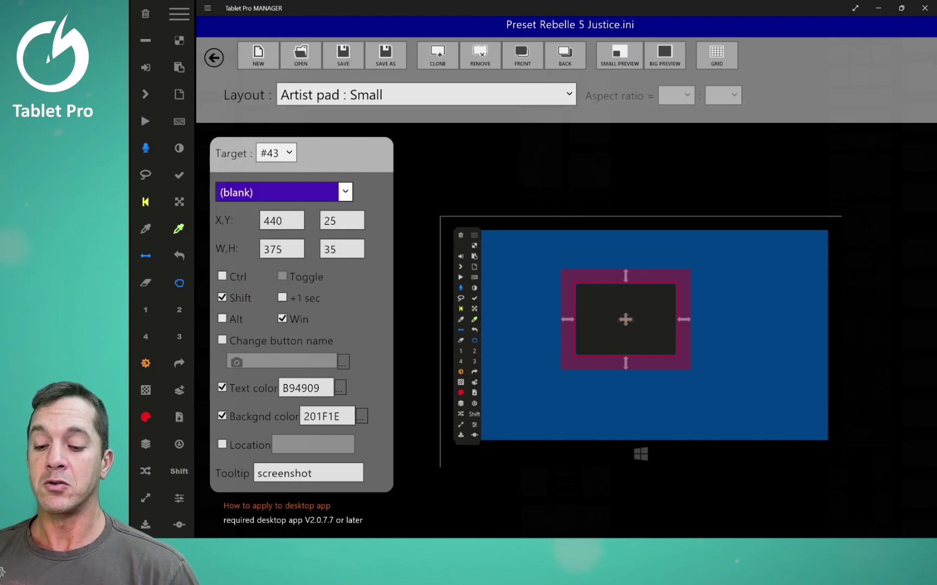
Assign Ctrl as the button's action, then change it to Esc.
click(283, 192)
scroll(284, 144, up, 15)
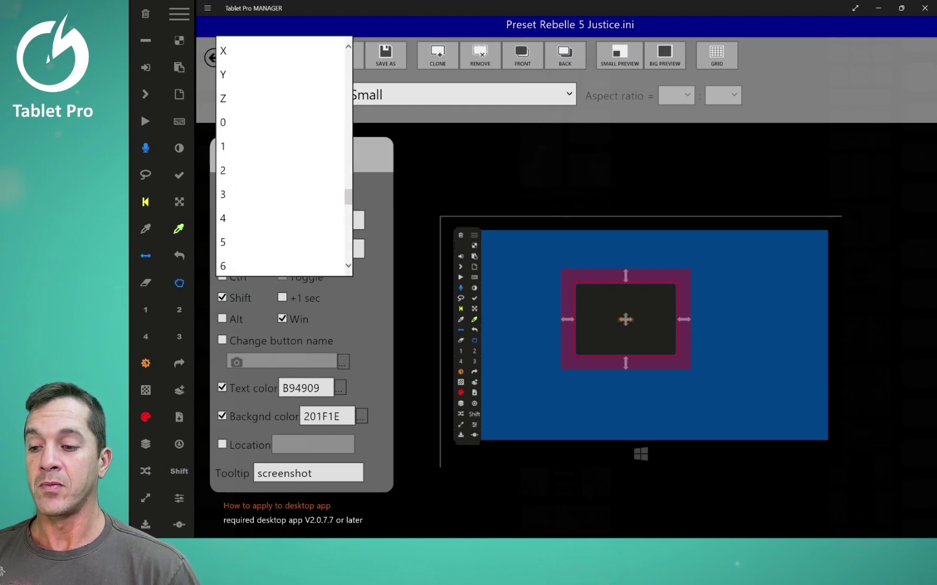
scroll(282, 157, up, 15)
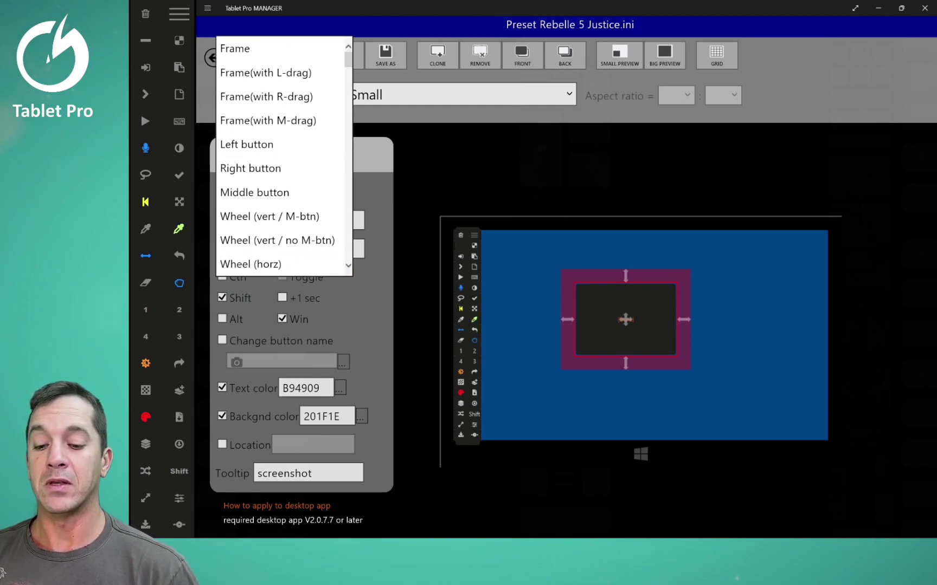
scroll(282, 163, down, 3)
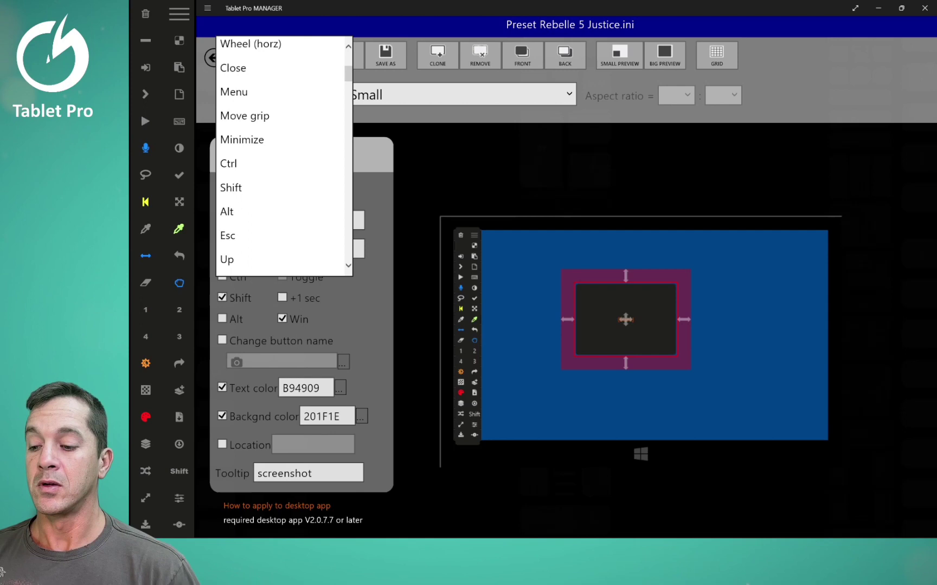
click(282, 163)
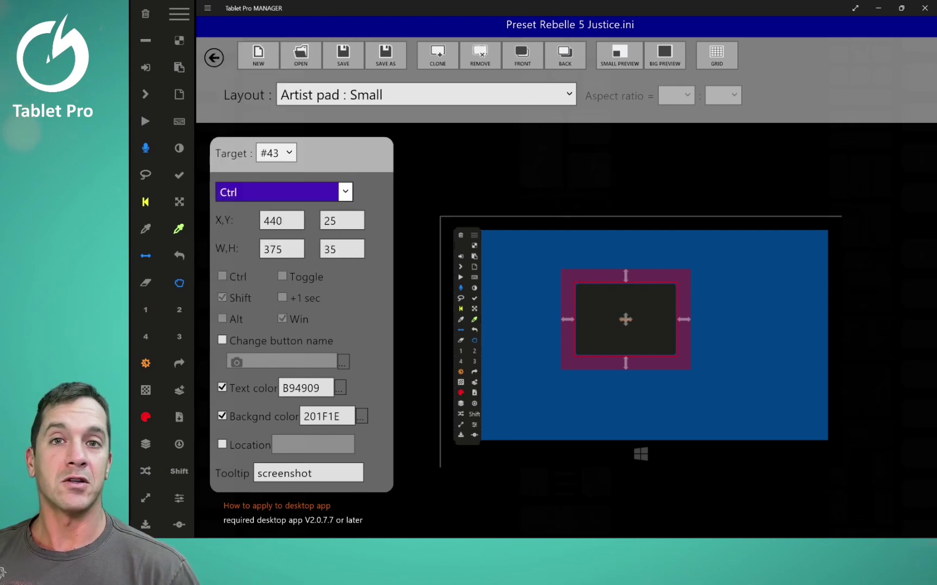
click(282, 192)
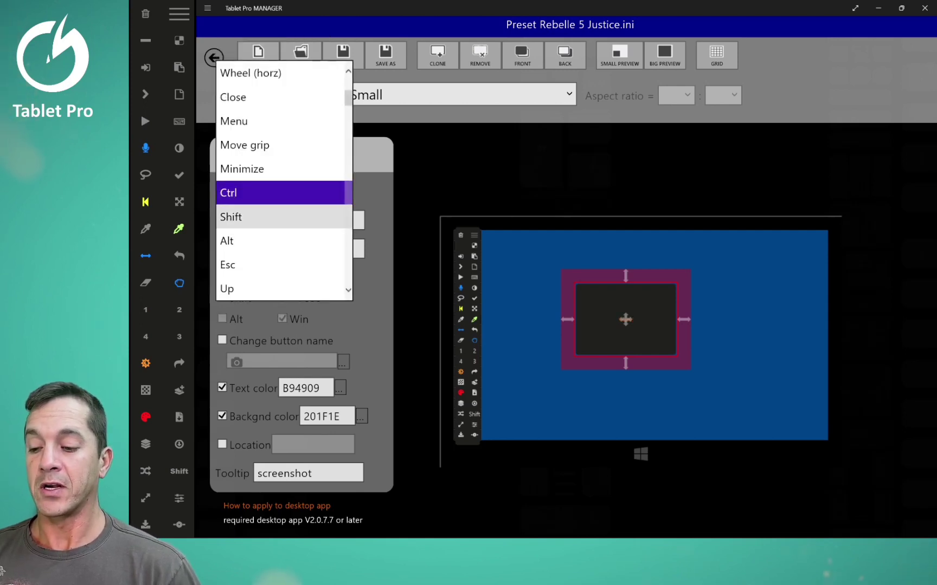
click(282, 264)
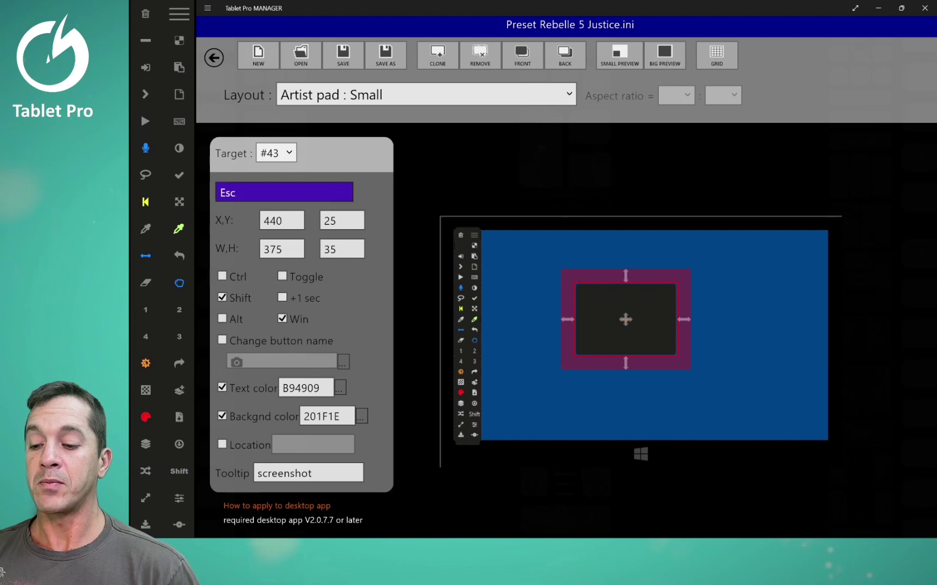
Examine the navigation, editing, system and numpad key actions available for the button.
click(282, 192)
scroll(281, 240, down, 3)
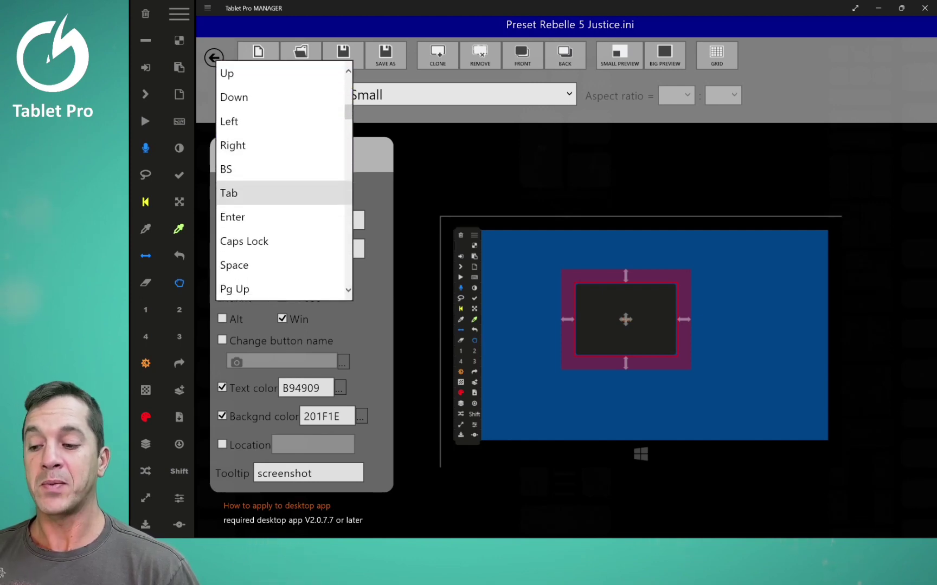
scroll(282, 241, down, 2)
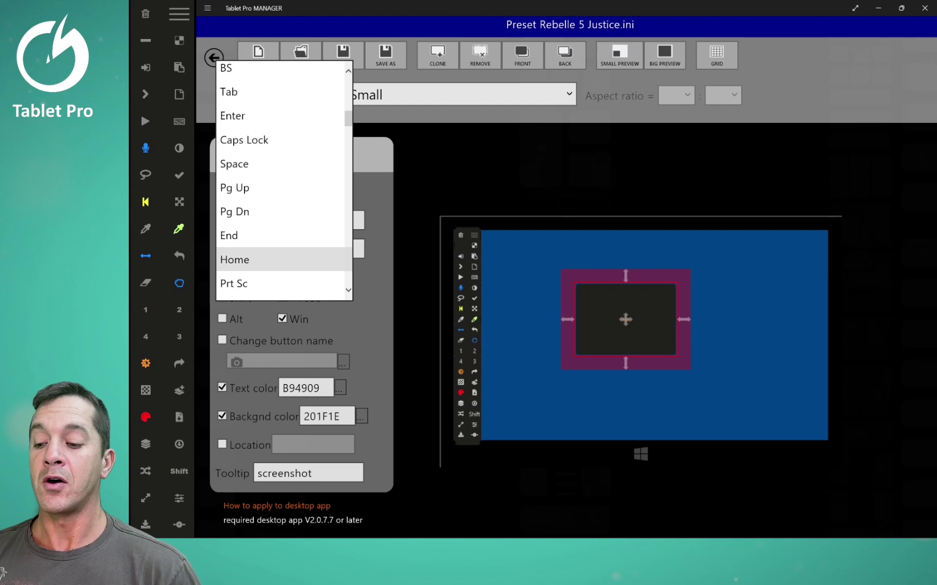
scroll(282, 260, down, 2)
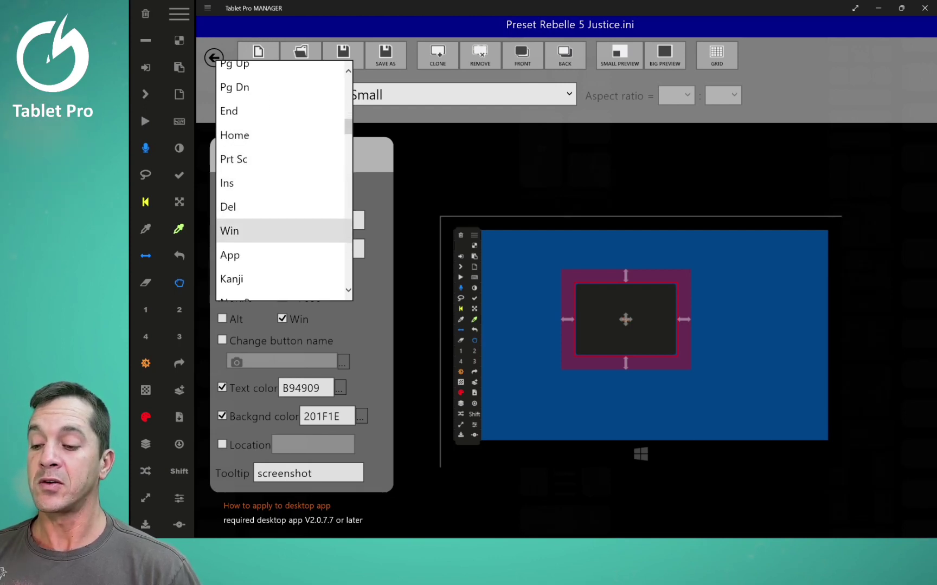
scroll(284, 179, down, 2)
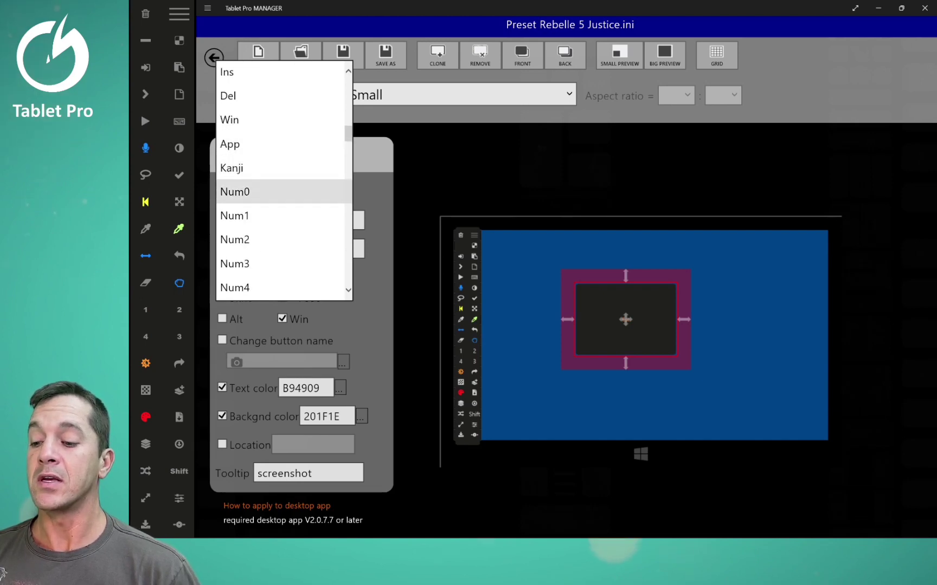
scroll(284, 179, down, 2)
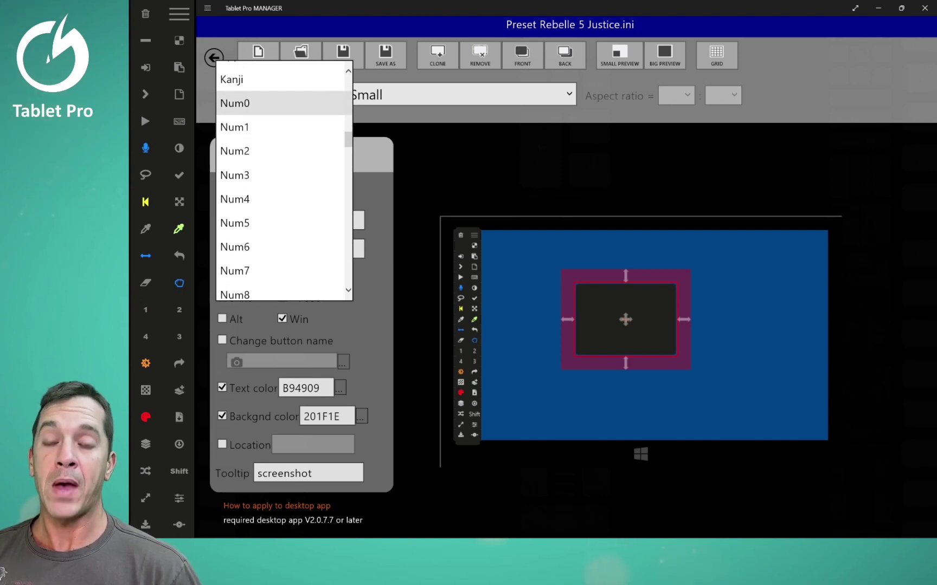
scroll(284, 179, down, 2)
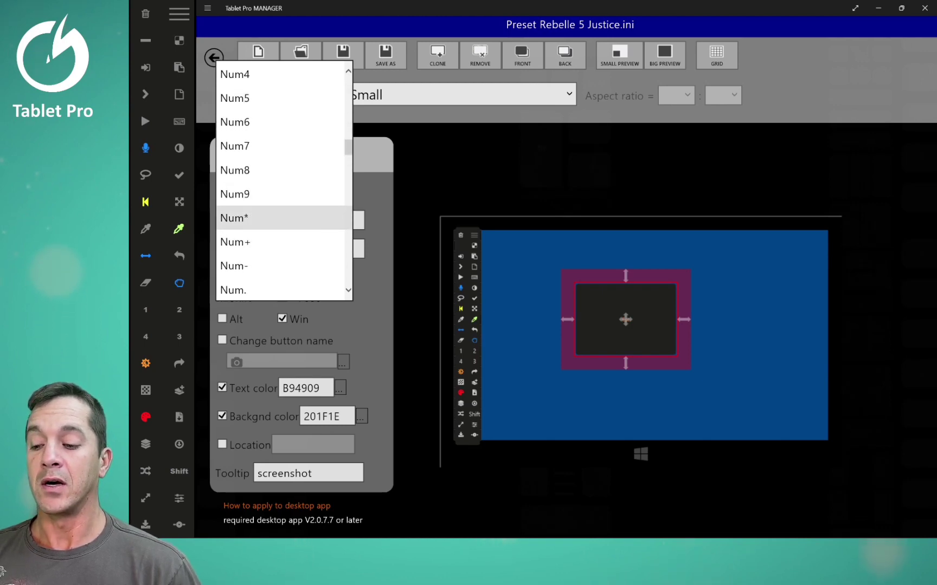
scroll(284, 242, down, 1)
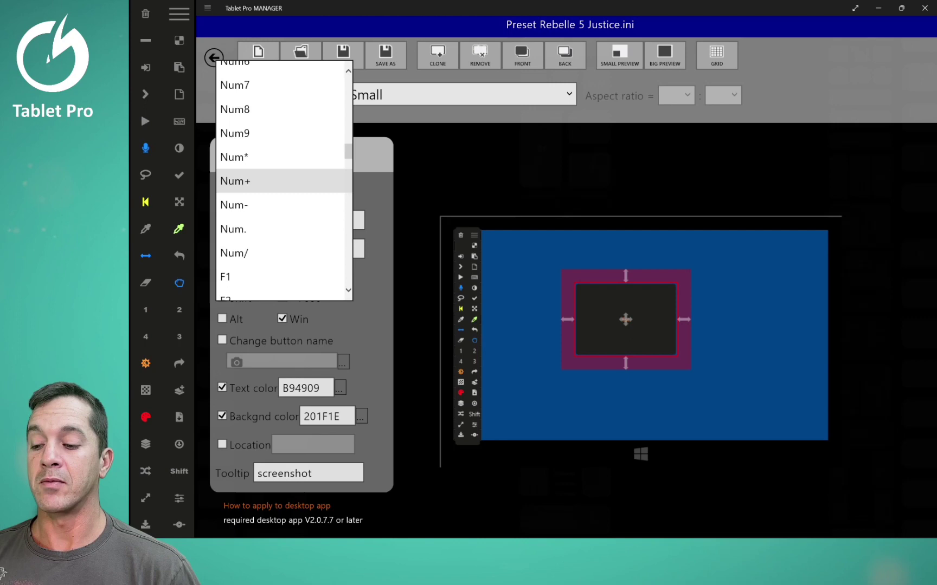
scroll(284, 242, down, 3)
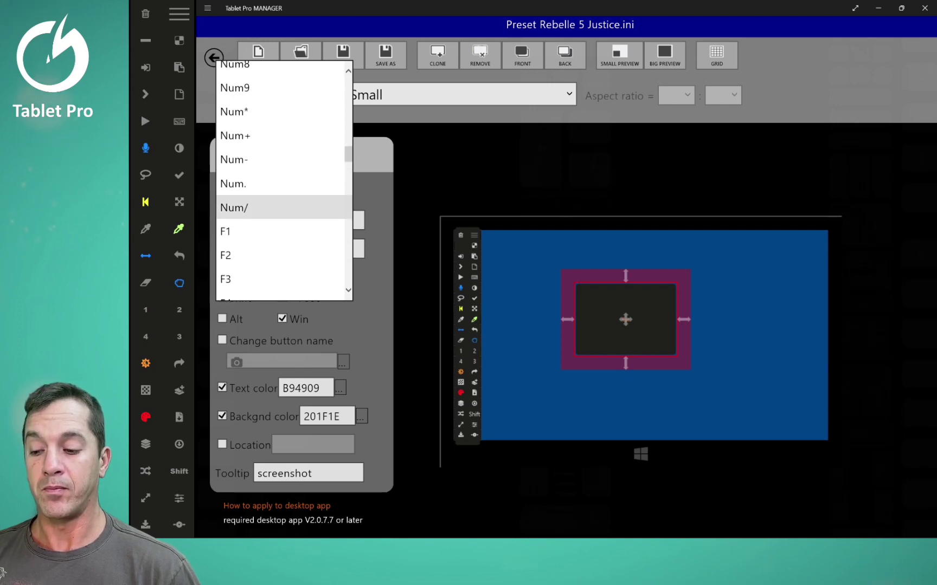
Examine the function key, letter, digit, punctuation and media key actions available for the button.
scroll(284, 171, down, 2)
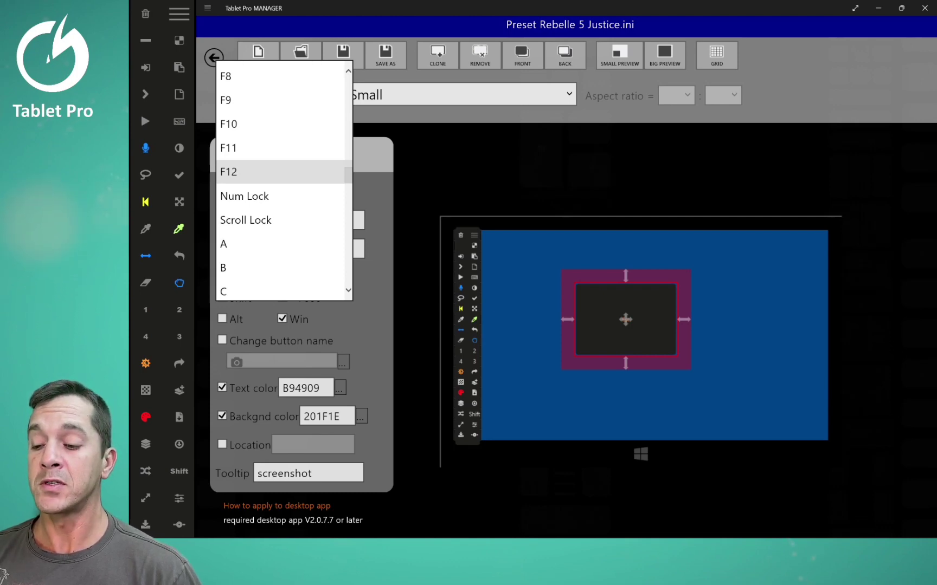
scroll(284, 179, up, 1)
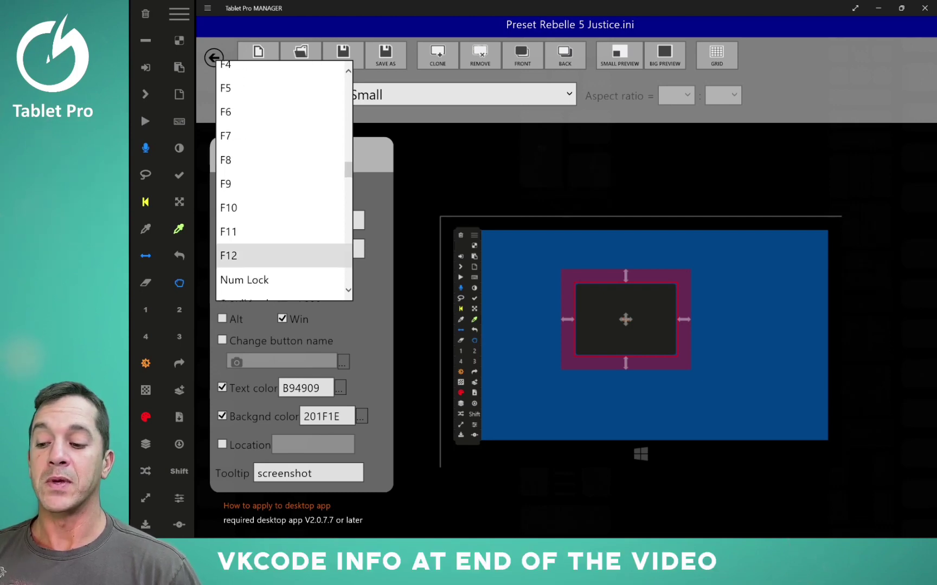
scroll(284, 179, down, 2)
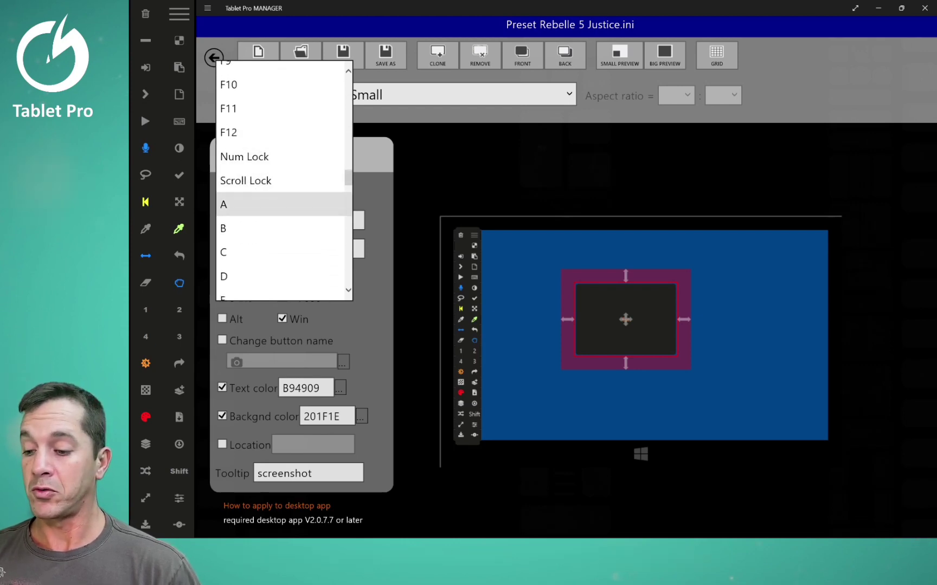
scroll(284, 204, down, 7)
scroll(284, 179, down, 10)
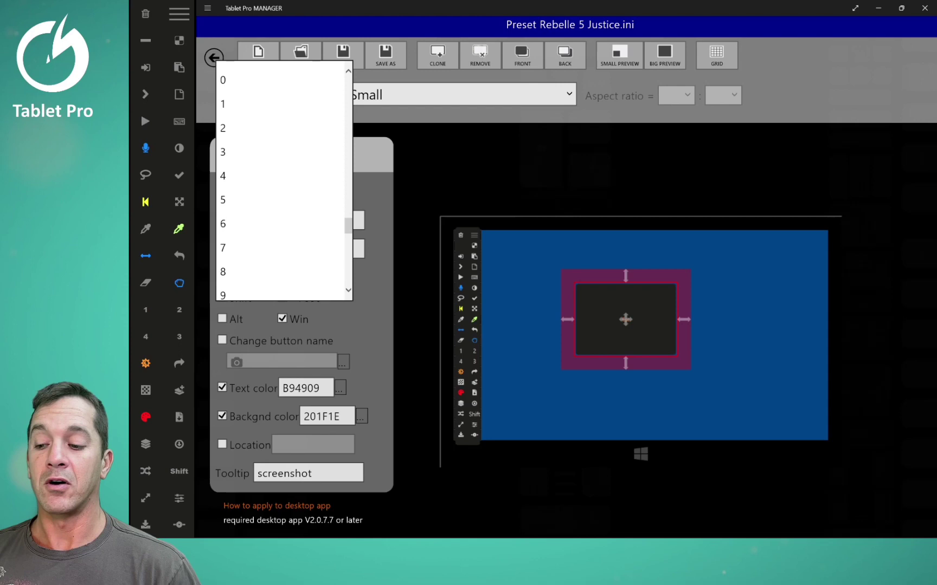
scroll(284, 179, up, 2)
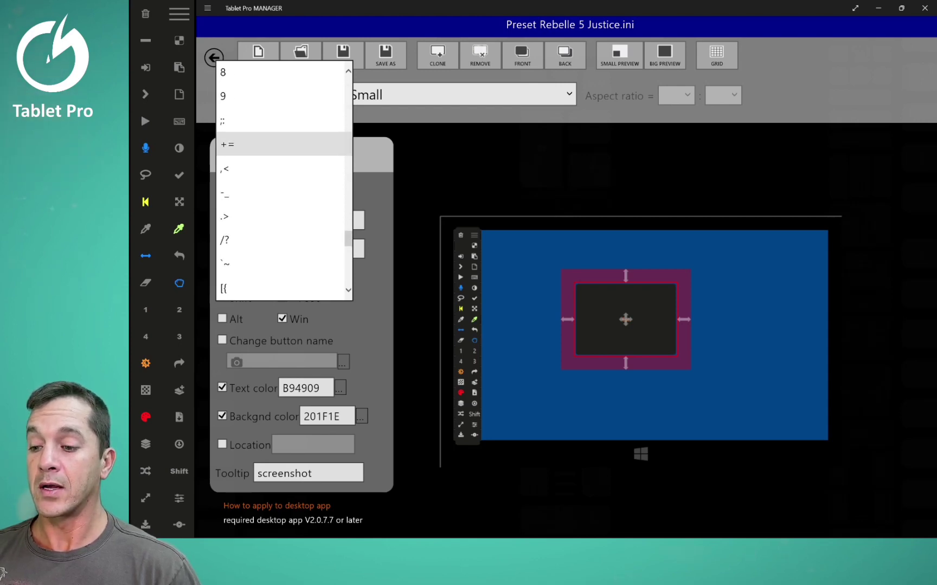
scroll(284, 151, up, 1)
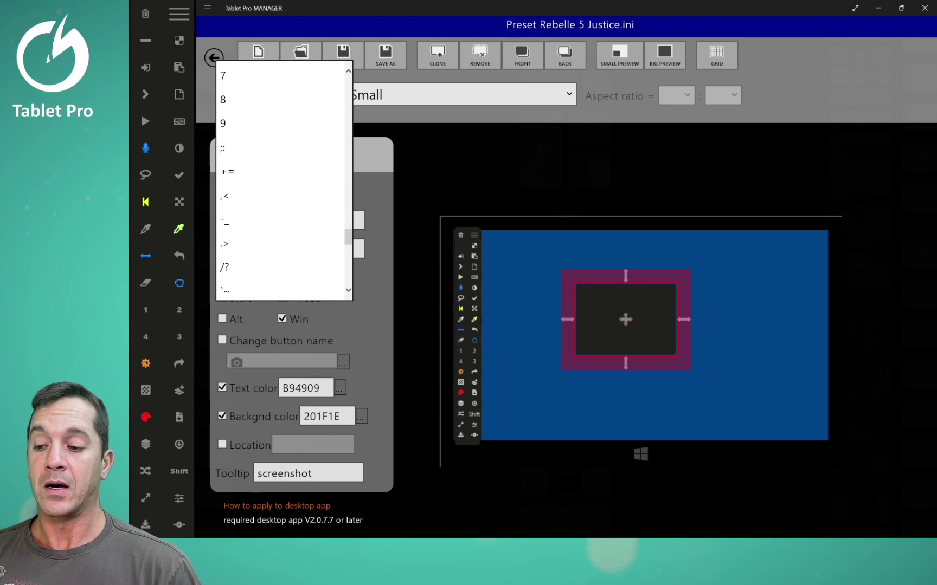
scroll(284, 178, down, 2)
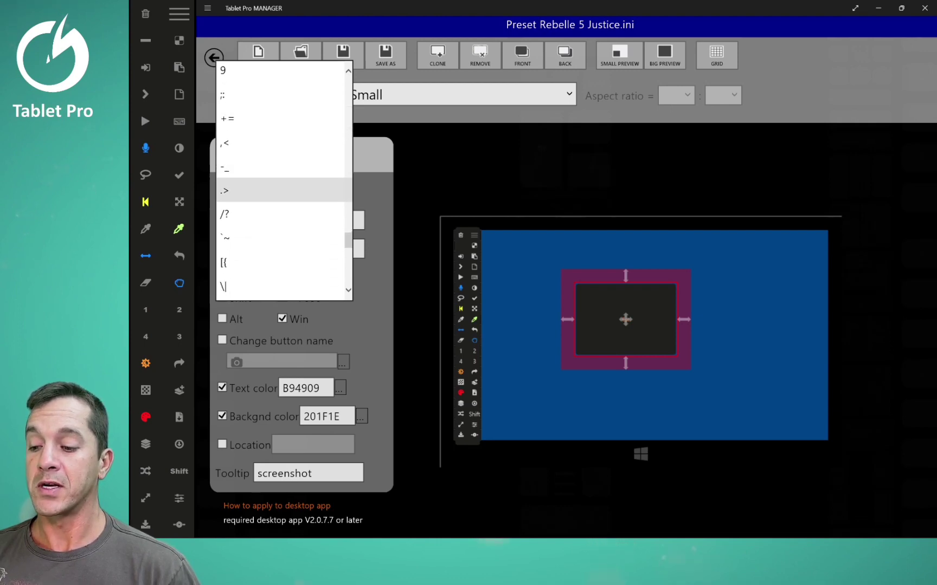
scroll(284, 178, down, 3)
scroll(284, 108, down, 6)
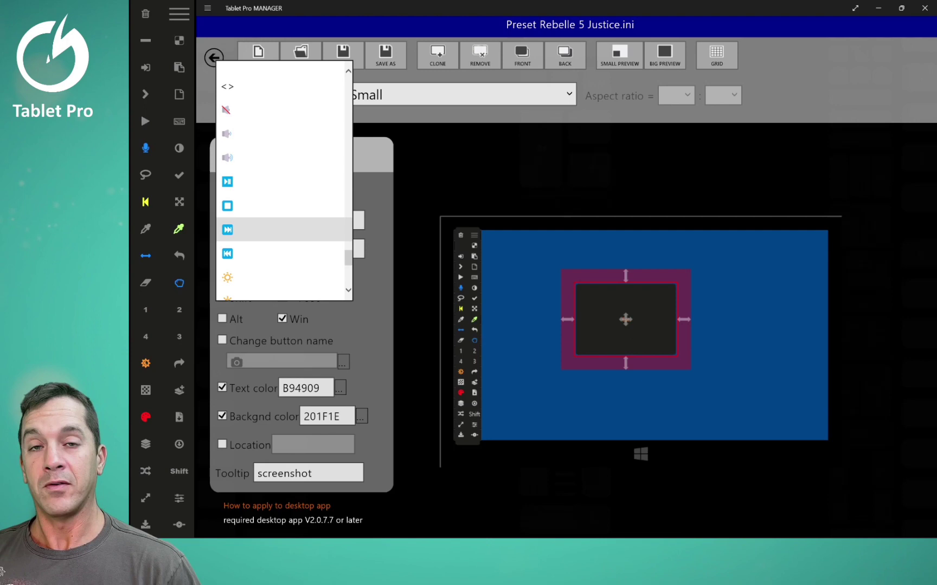
Set the button's action to ASSIST and its position to X 5, Y 5.
scroll(282, 184, down, 2)
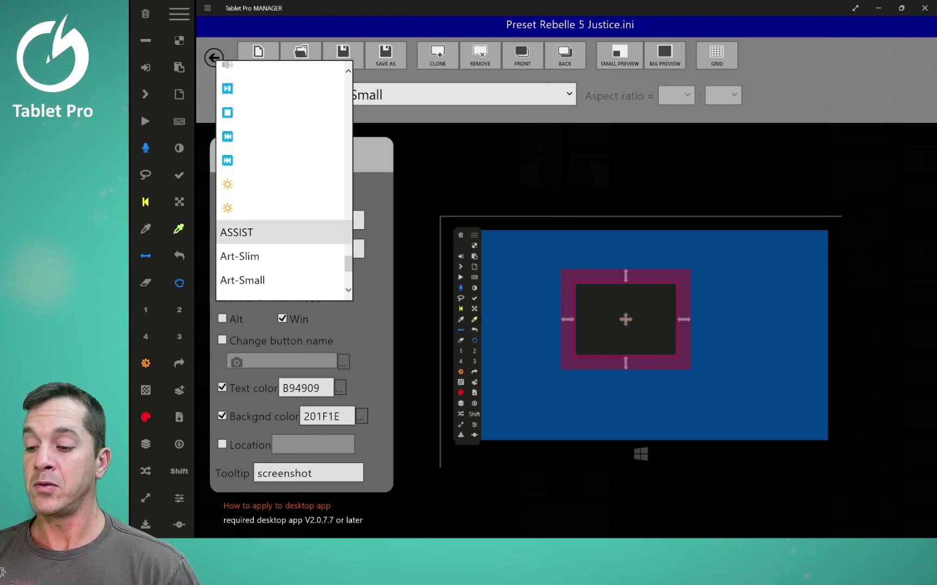
click(236, 232)
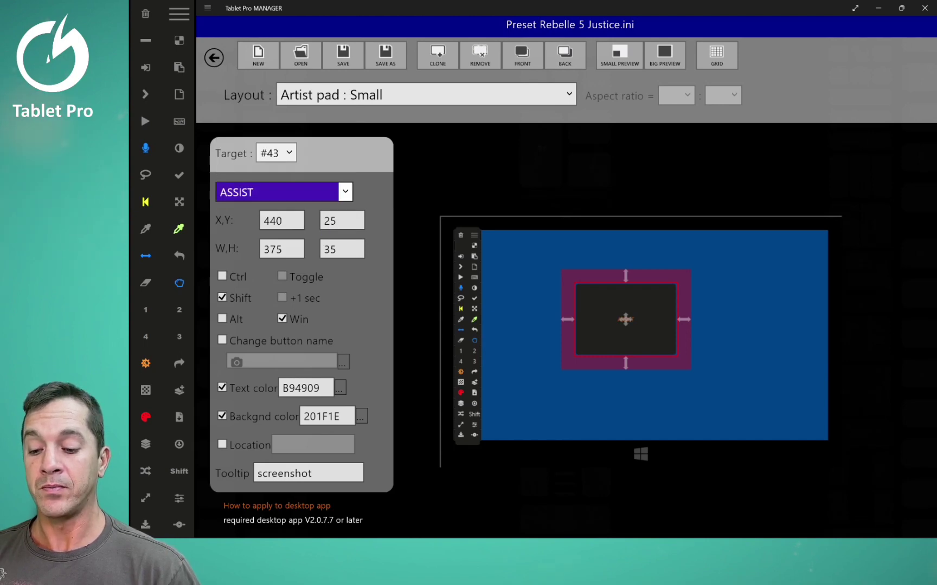
drag(625, 319, 480, 256)
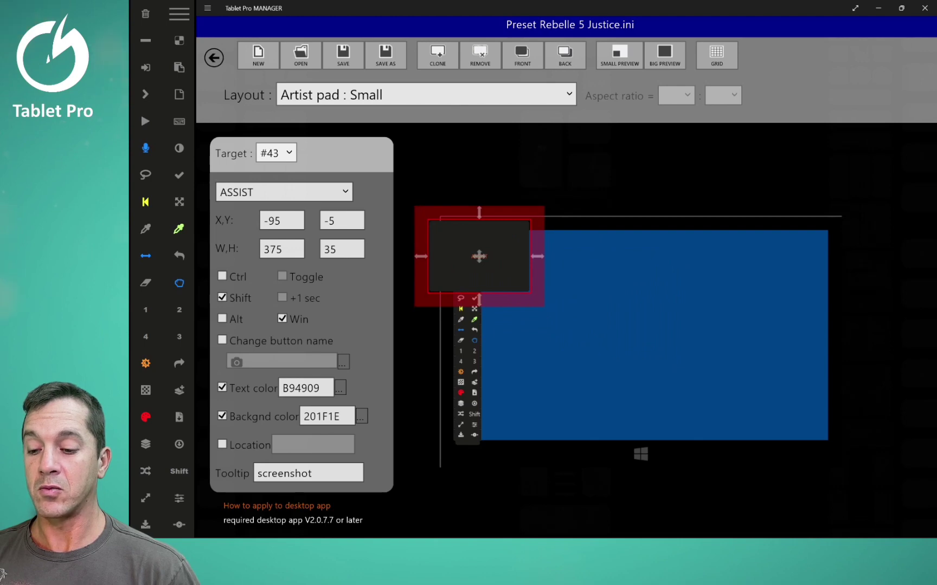
click(288, 221)
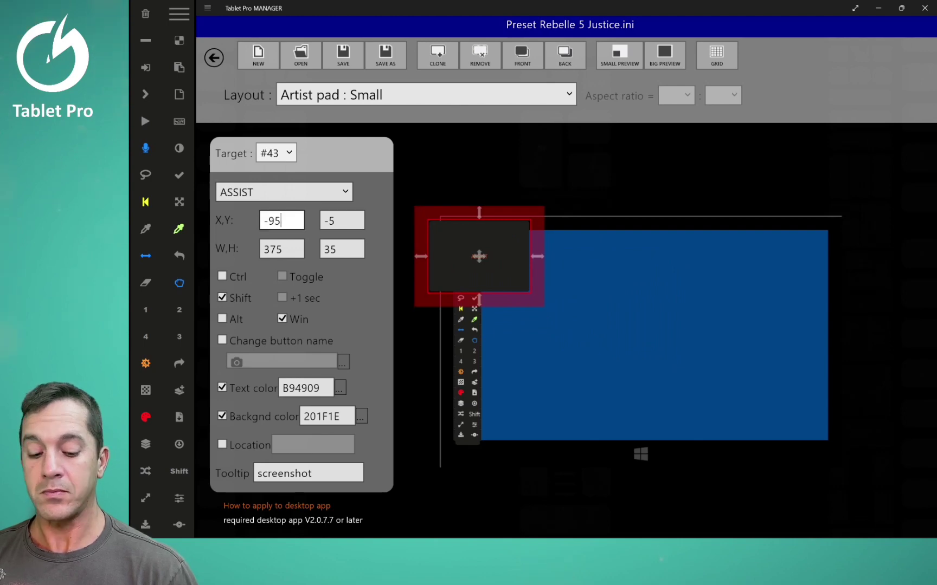
key(BackSpace)
key(BackSpace)
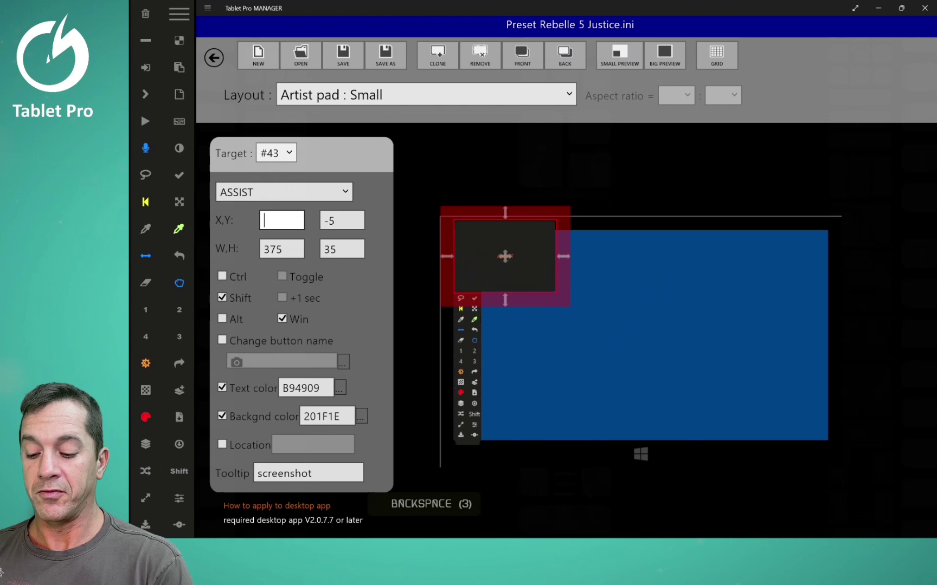
text(5)
key(Tab)
text(5)
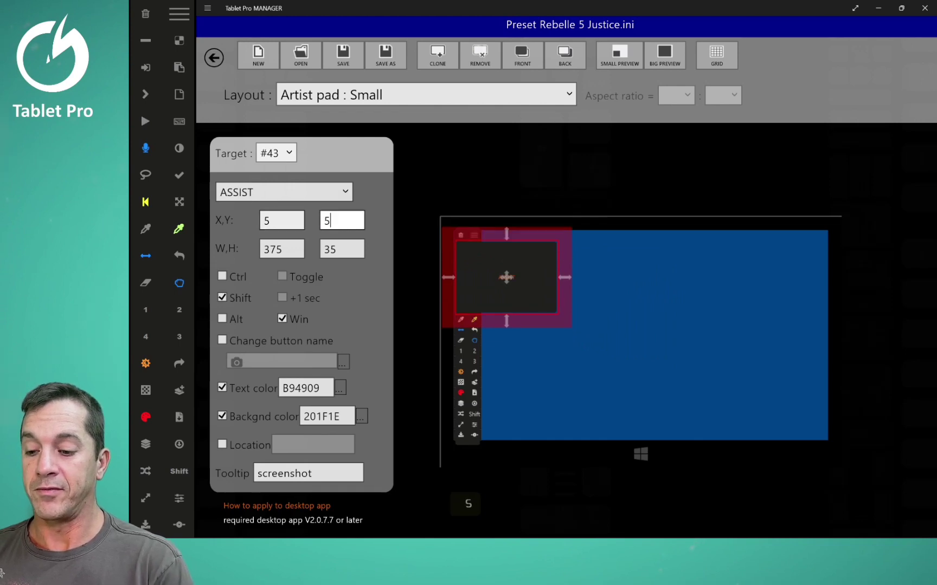
Resize the ASSIST button to width 50 and height 5, and save the preset.
key(Tab)
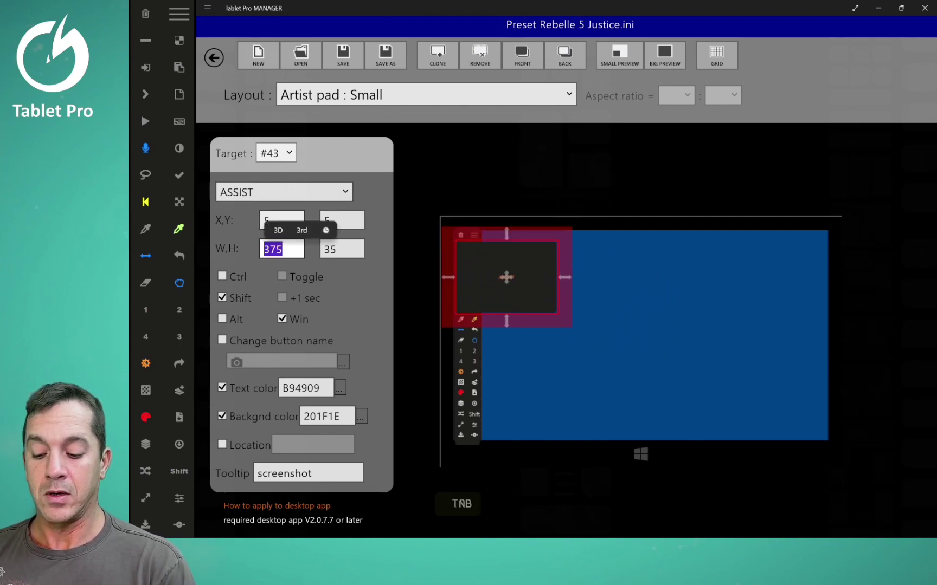
text(2)
key(BackSpace)
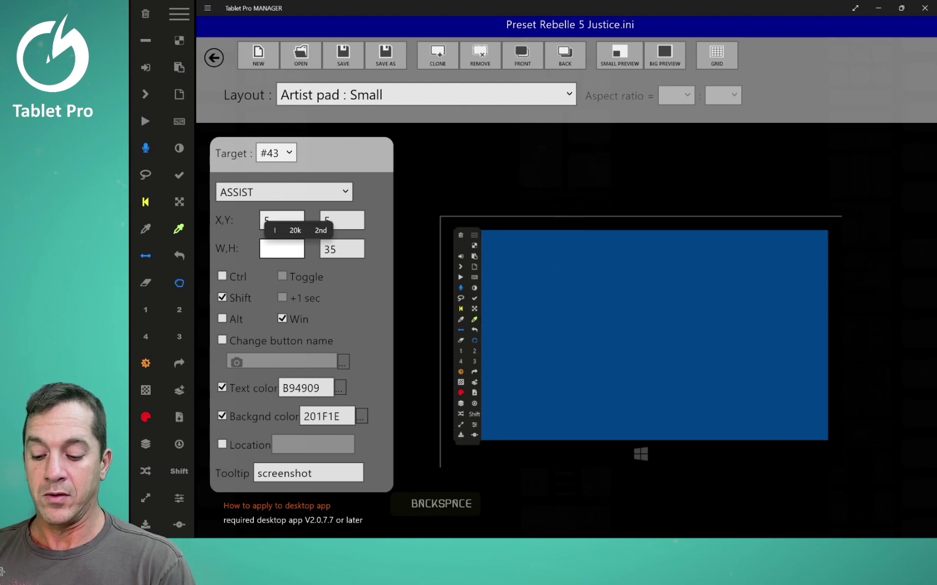
text(50)
key(Tab)
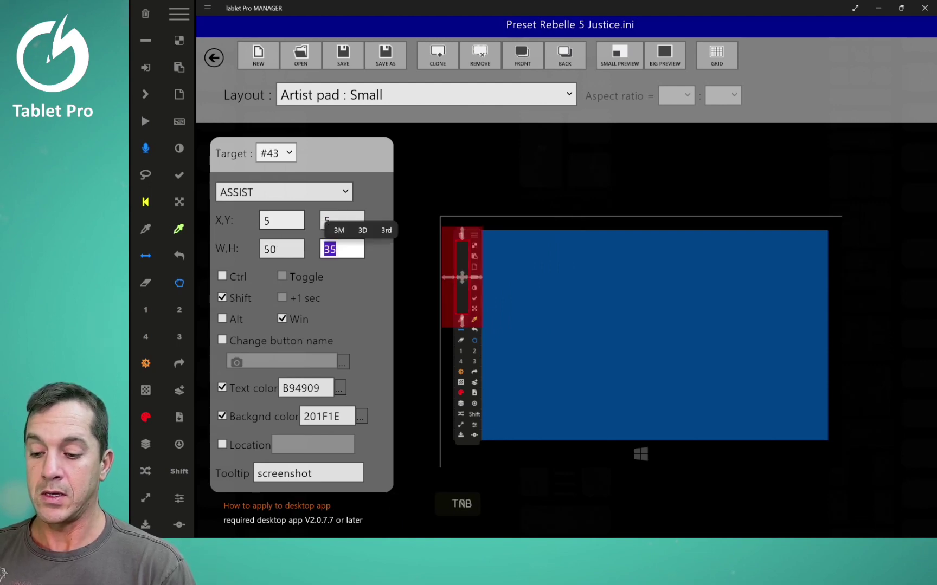
text(5)
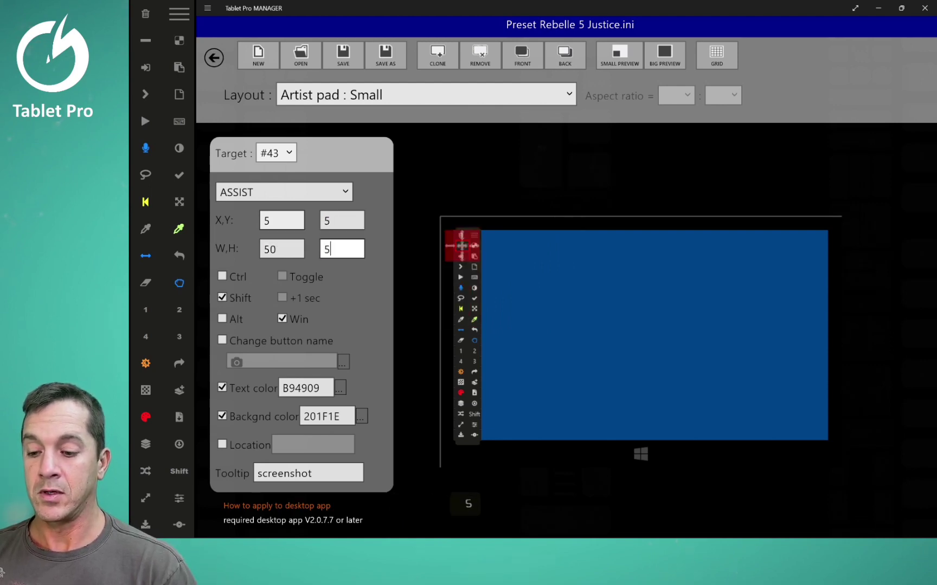
click(343, 56)
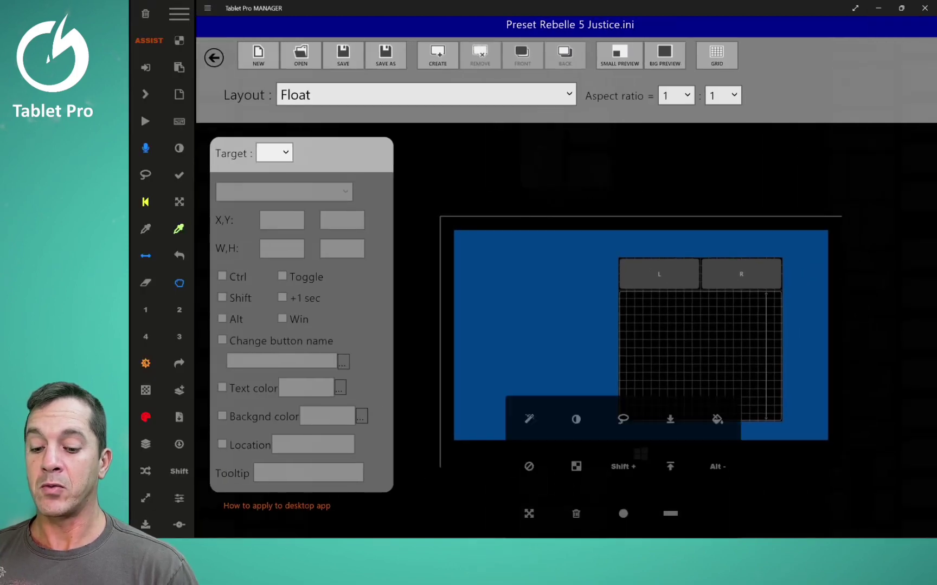
Load the Assist pad layout for editing and move the live assist pad out of the way.
drag(624, 488, 567, 289)
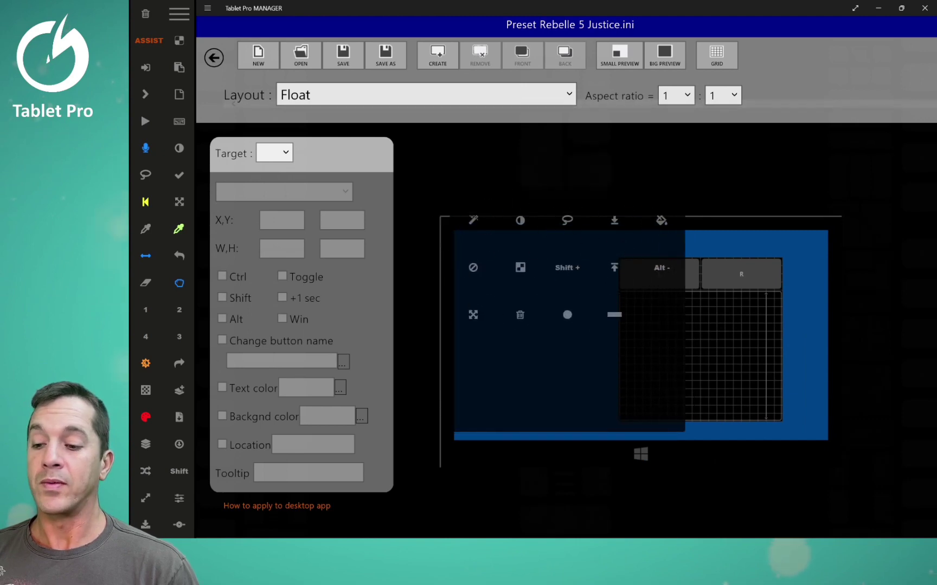
click(426, 95)
click(310, 316)
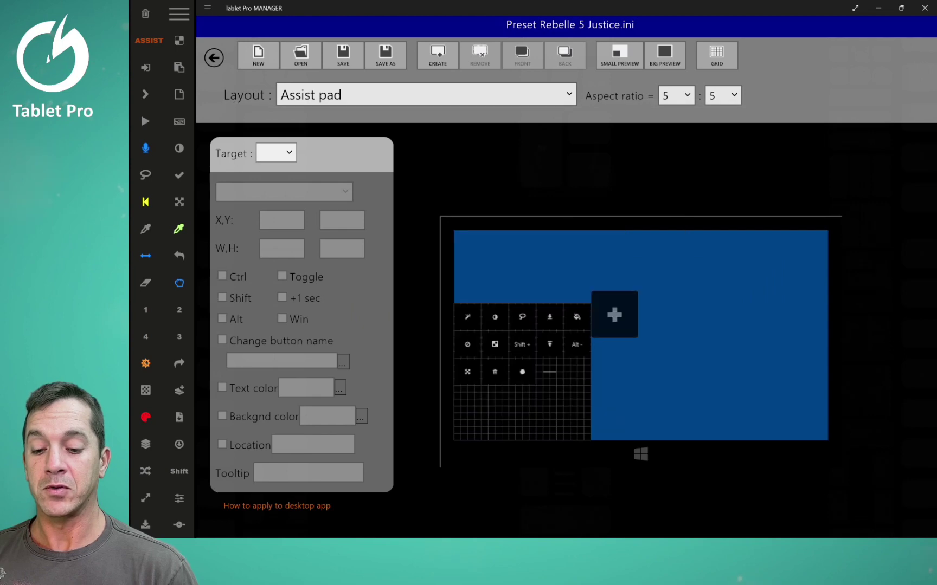
click(614, 315)
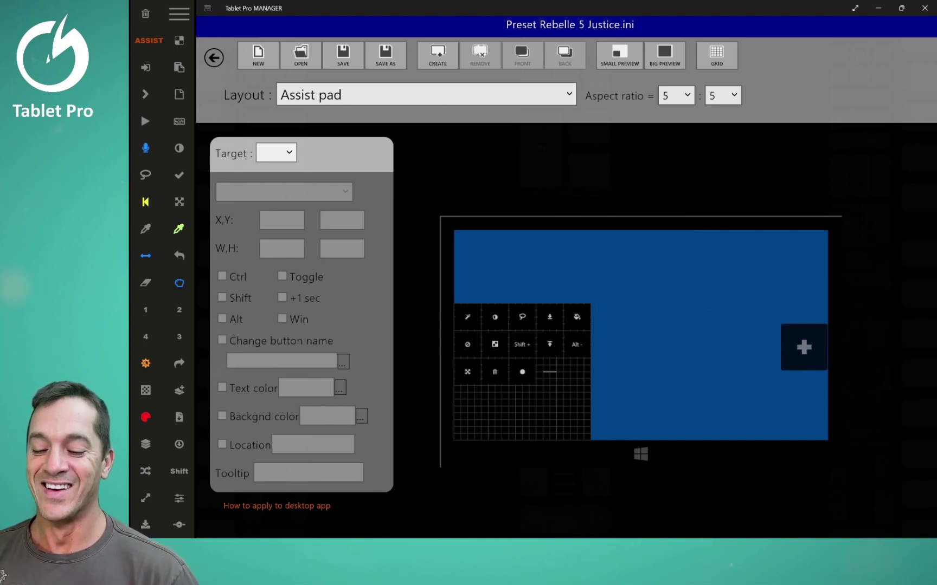
Try toggling the grid display on the Assist pad layout.
click(717, 56)
click(716, 56)
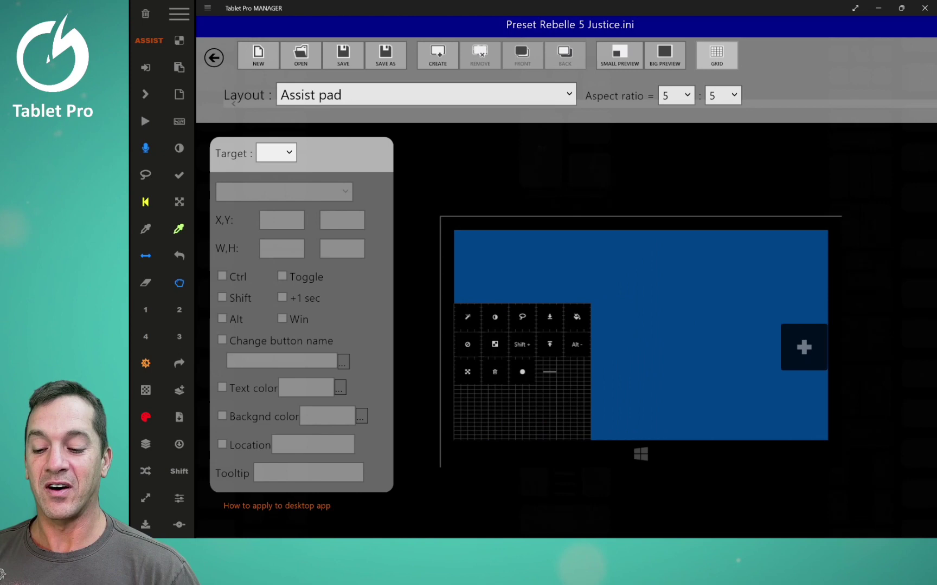
click(717, 56)
click(716, 56)
click(717, 54)
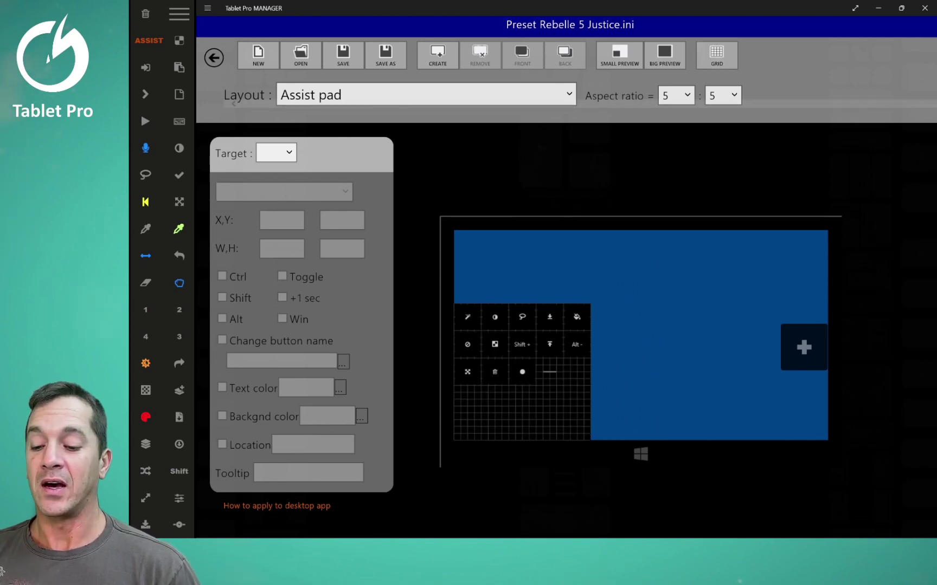
Try an aspect ratio of 2:5 for the Assist pad, then restore it to 5:5.
click(676, 95)
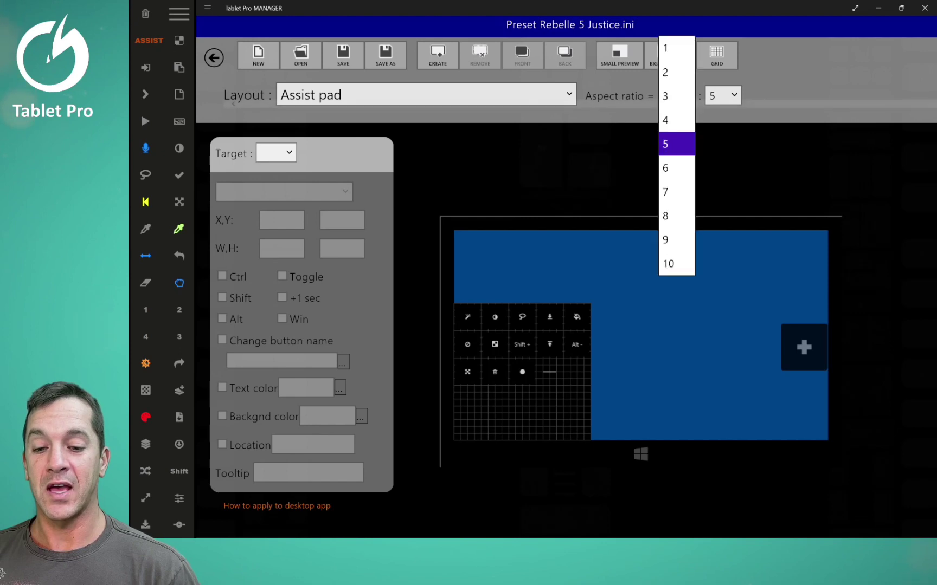
click(671, 69)
click(676, 95)
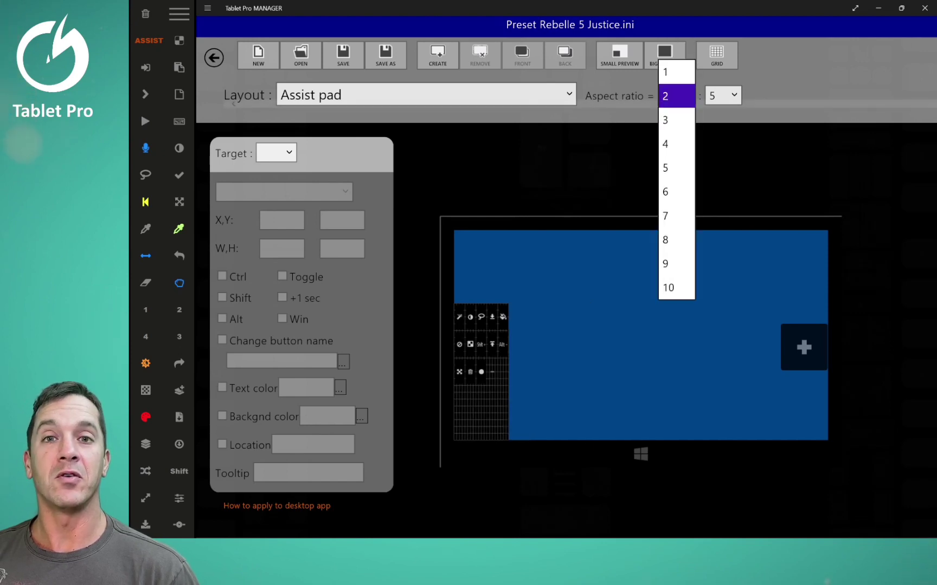
click(675, 167)
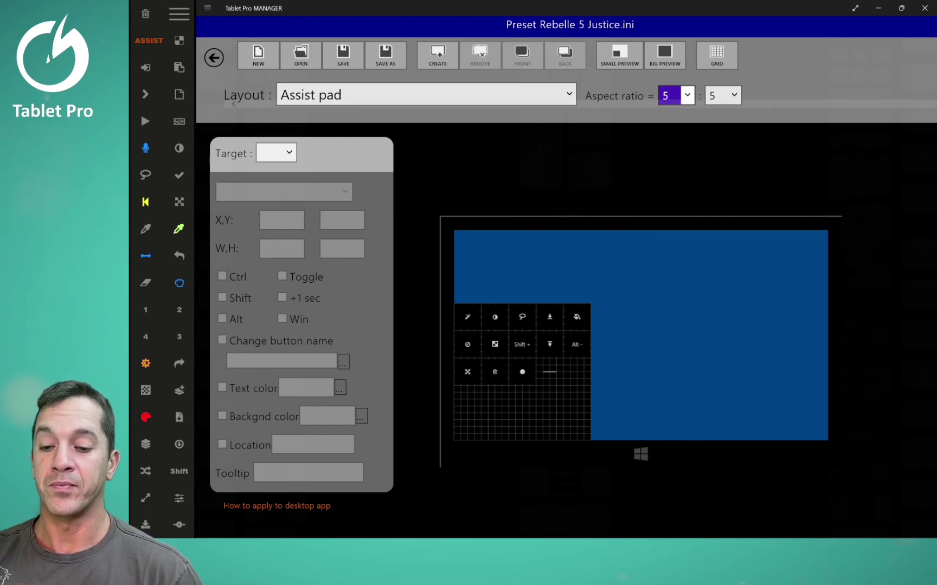
Switch the layout being edited to Artist pad: Large.
click(426, 95)
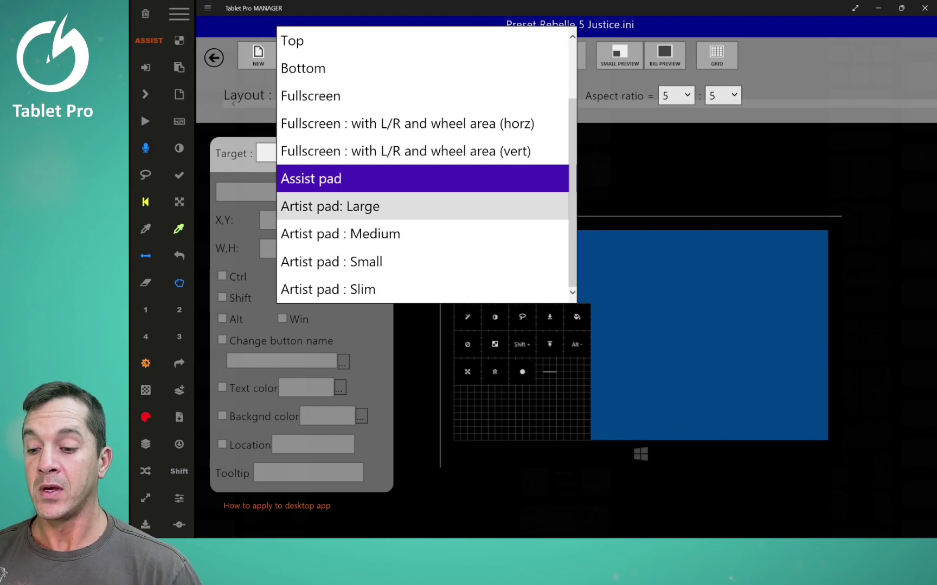
click(422, 206)
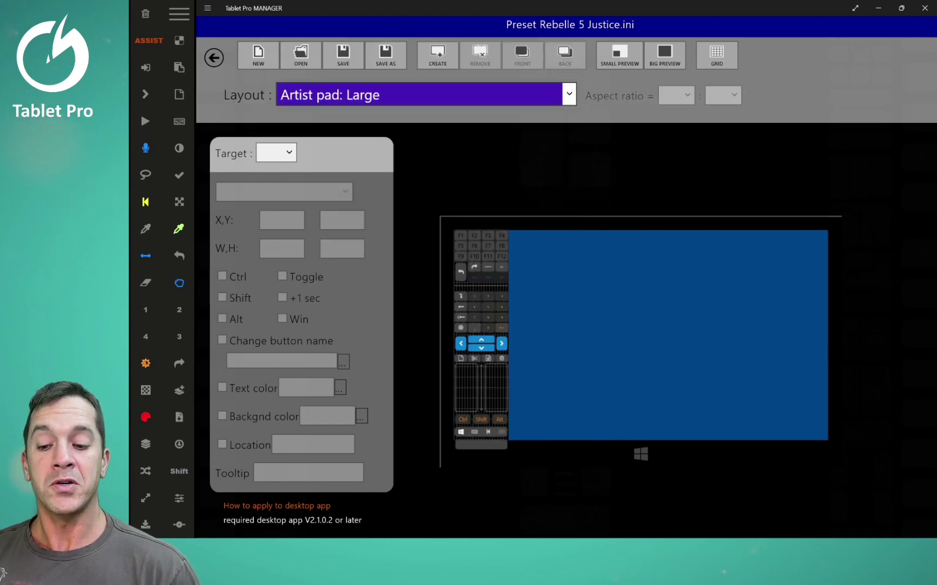
Inspect the actions and settings of the F1 to F8 buttons on the large artist pad one by one.
scroll(521, 271, up, 8)
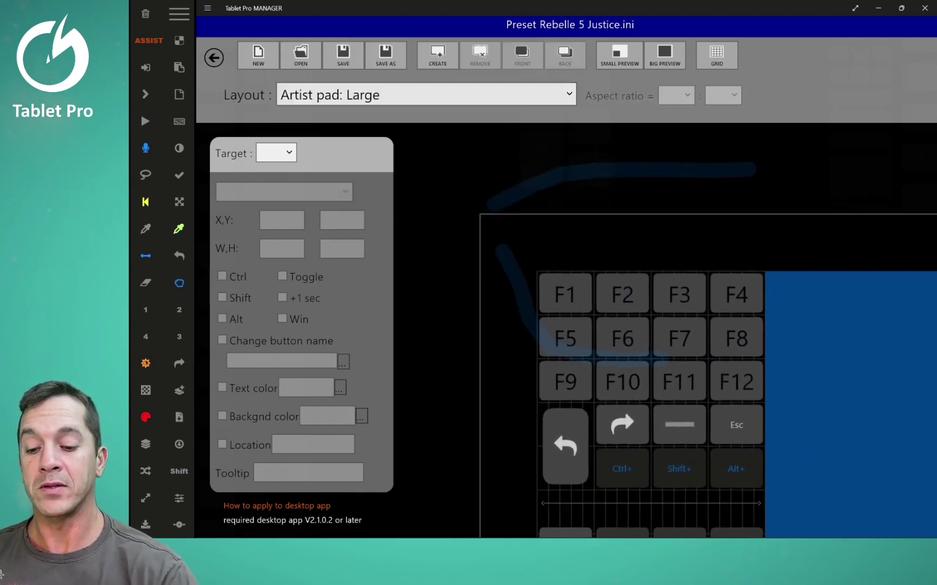
click(558, 292)
click(616, 293)
click(674, 293)
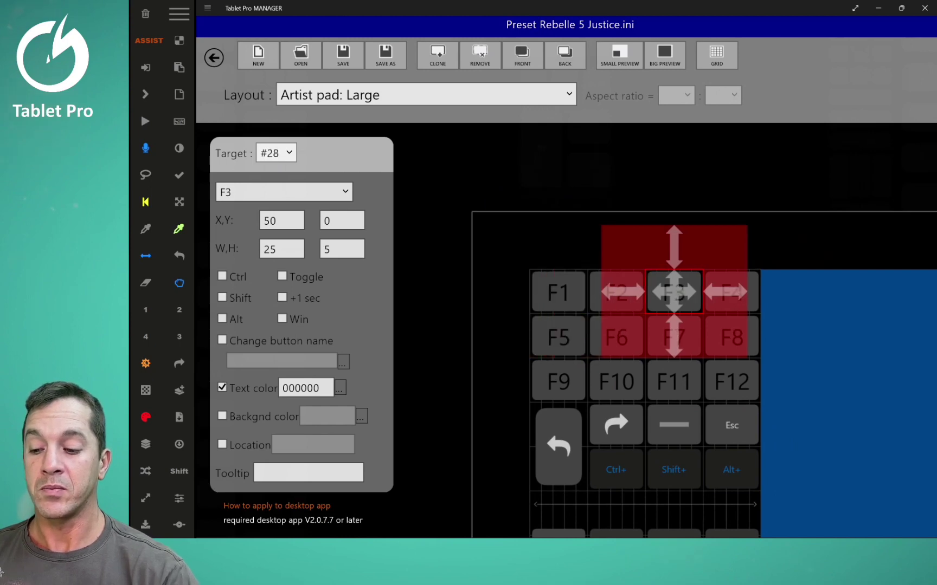
click(731, 292)
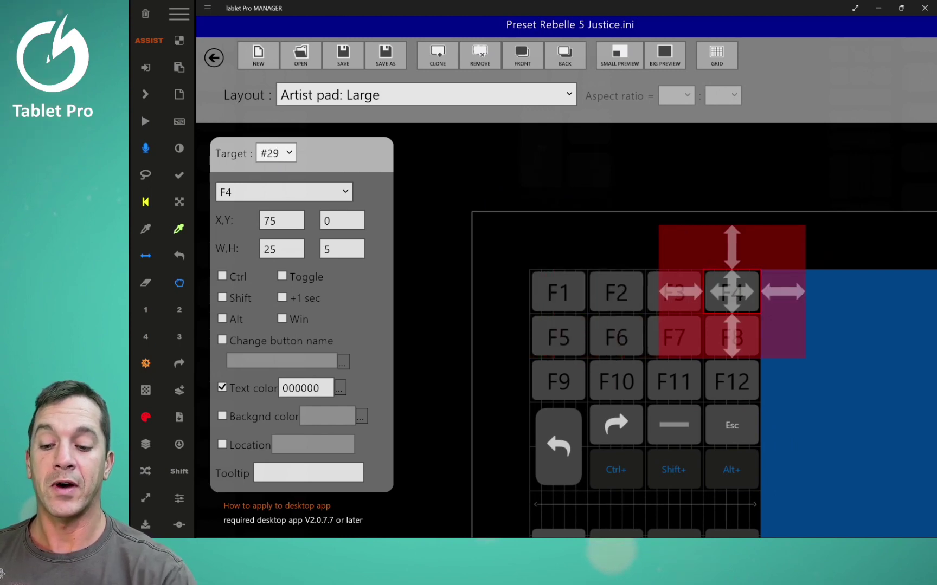
click(558, 293)
click(616, 292)
click(674, 293)
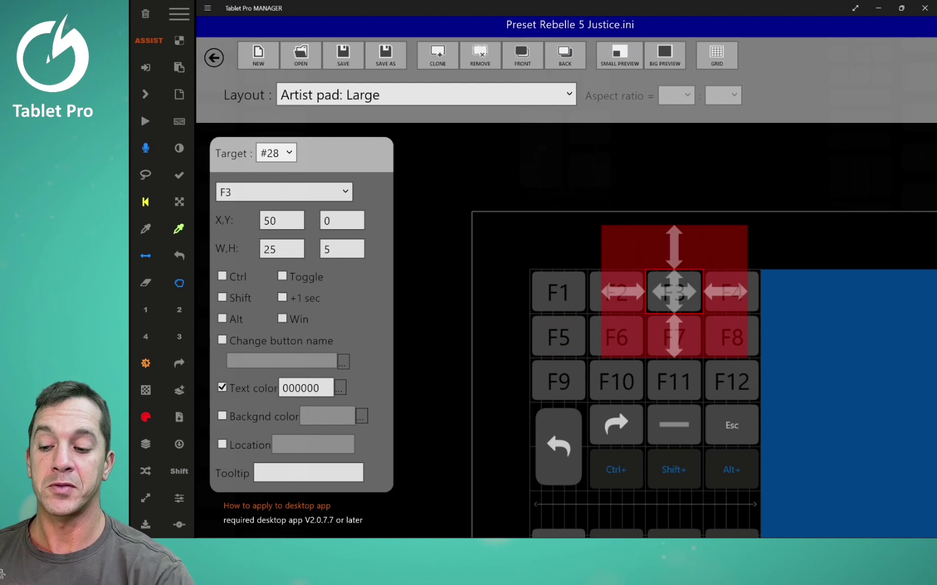
click(732, 293)
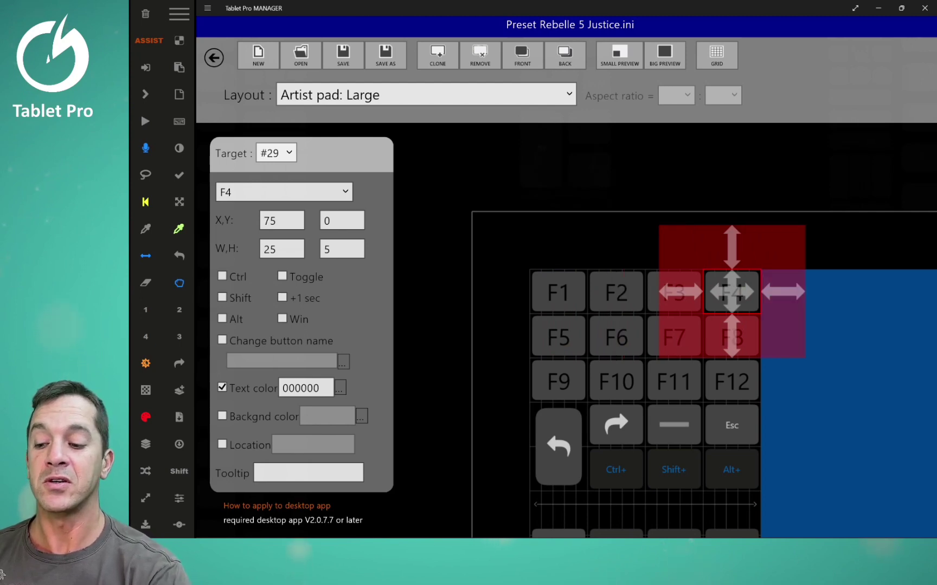
click(732, 337)
click(673, 336)
click(616, 337)
click(558, 337)
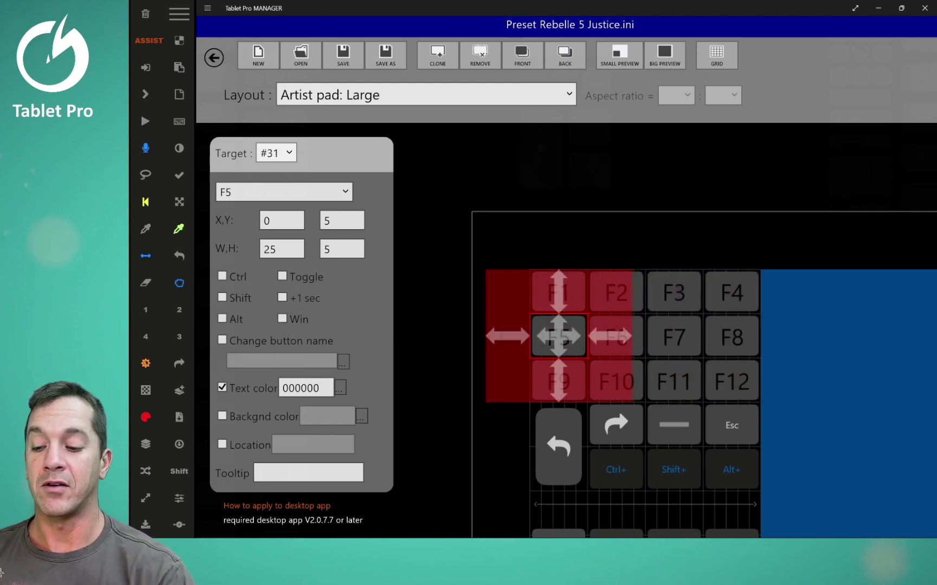
Deselect the F5 button and look over the rest of the large artist pad.
click(813, 374)
scroll(729, 374, down, 3)
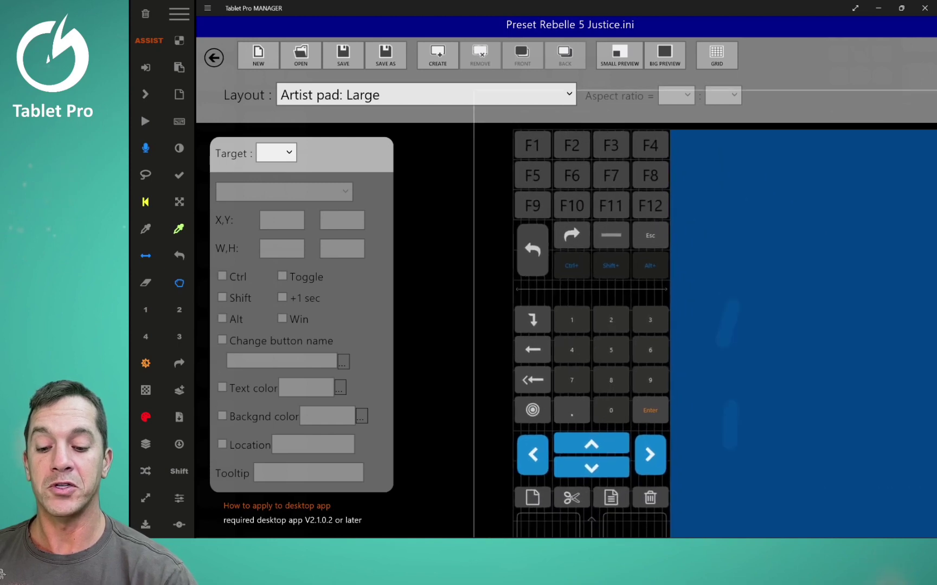
scroll(729, 374, up, 2)
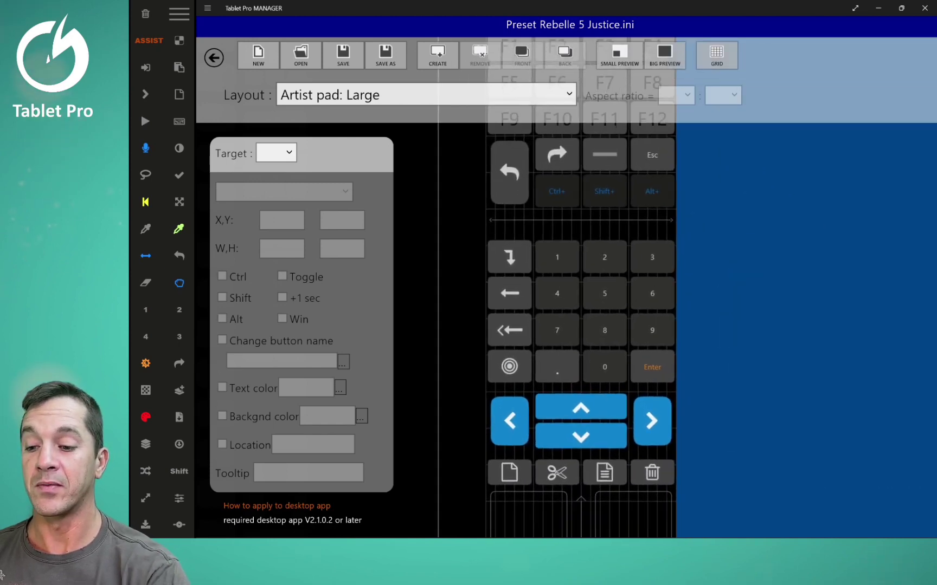
View the Medium, Small and Slim artist pad layouts in turn.
click(426, 95)
click(341, 123)
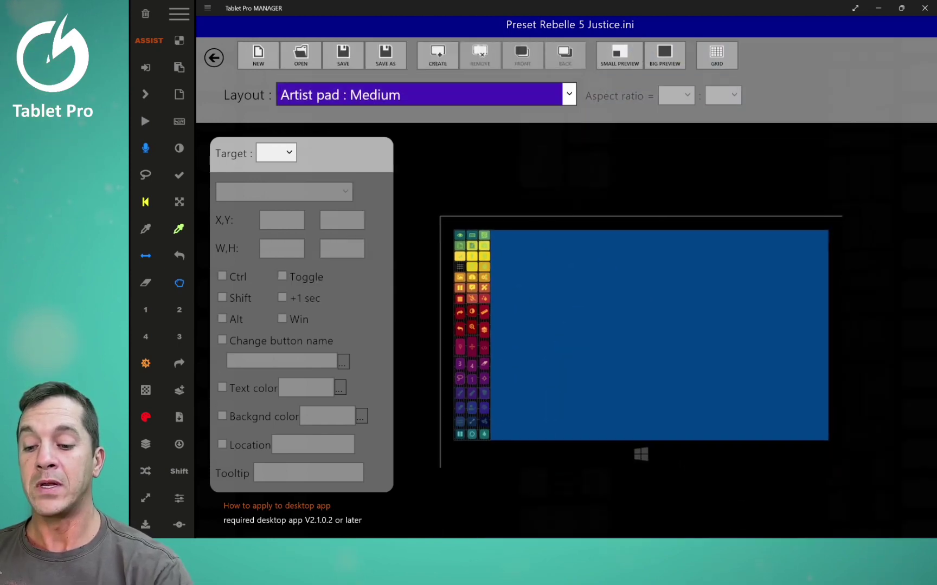
click(426, 95)
click(332, 123)
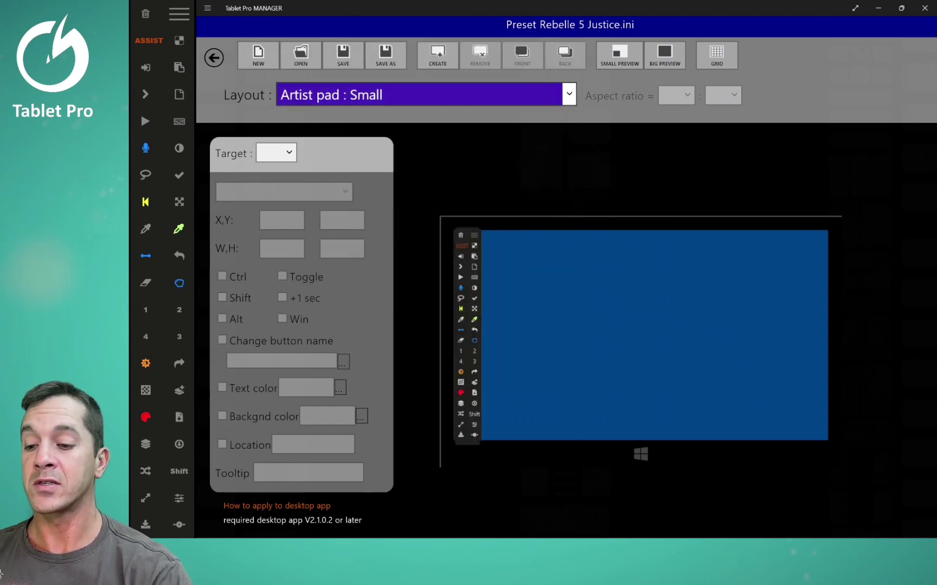
click(425, 95)
click(340, 121)
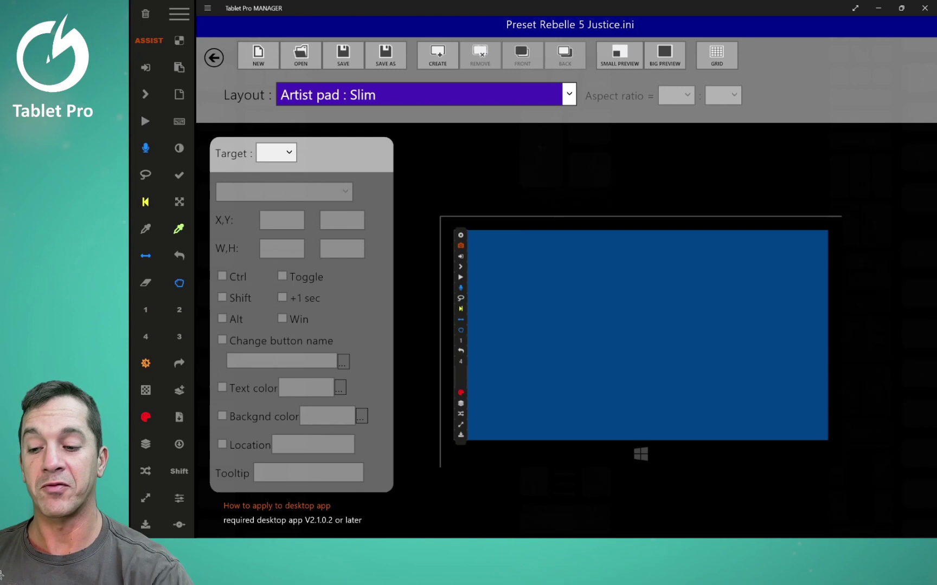
Return to the Artist pad: Small layout and set its ASSIST button's action to Art-Slim.
click(425, 95)
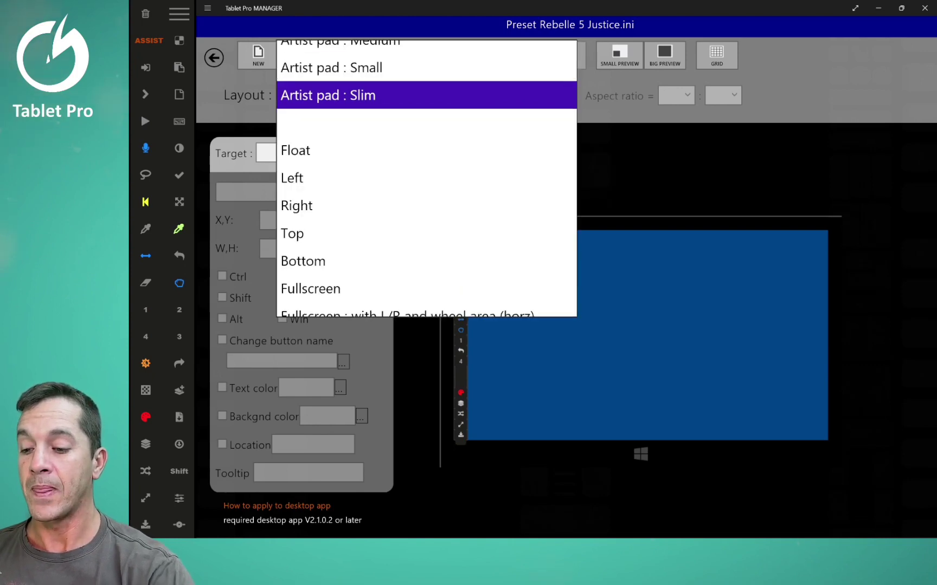
click(331, 67)
click(535, 209)
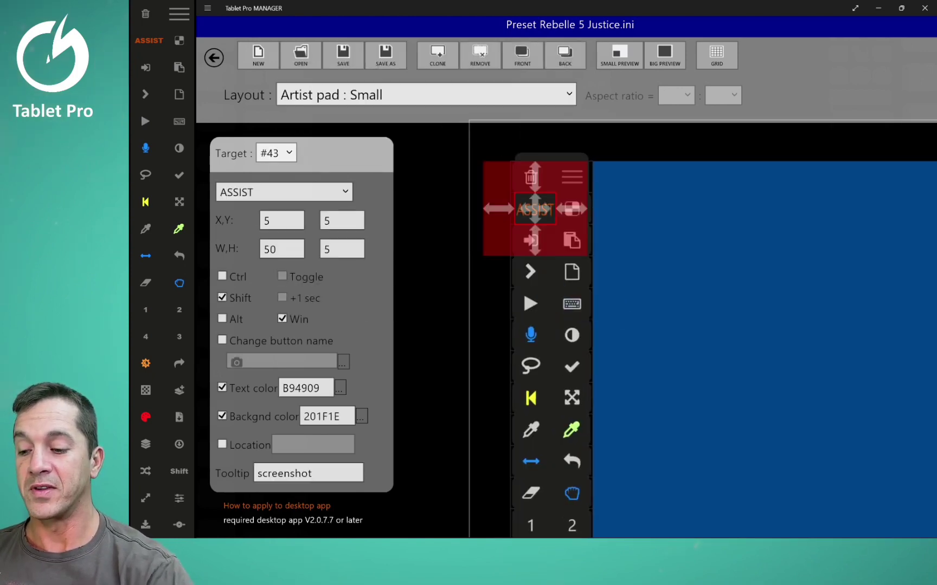
click(284, 192)
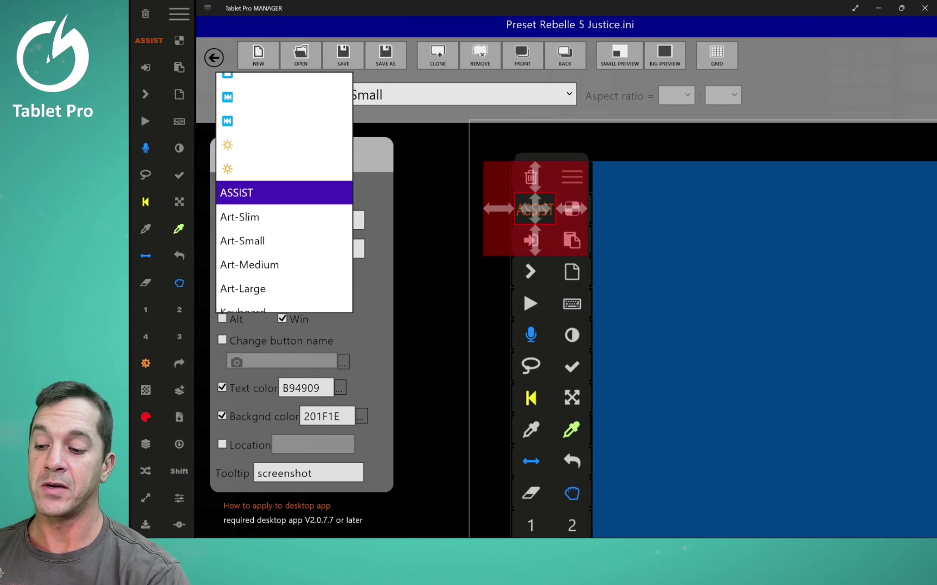
click(284, 216)
click(284, 192)
scroll(284, 217, down, 1)
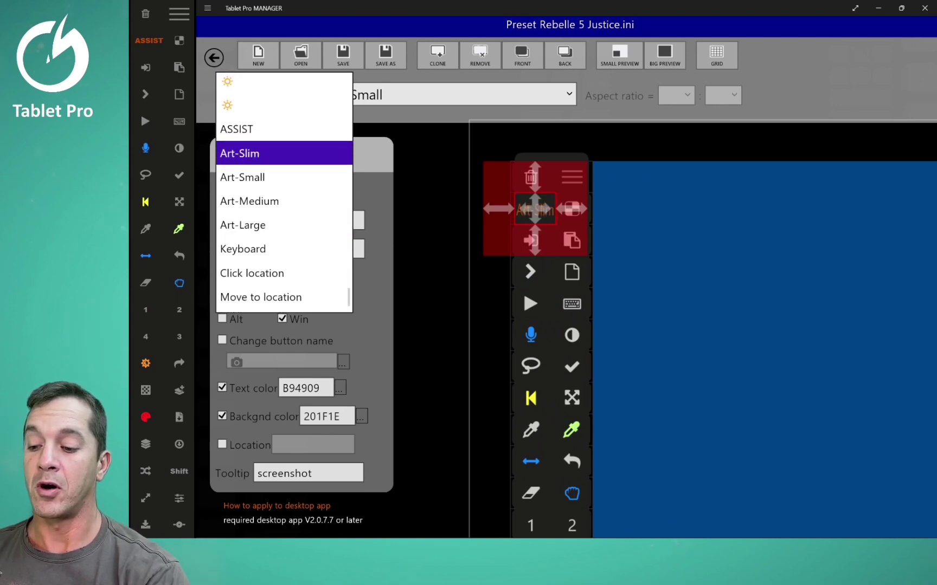
scroll(284, 192, down, 2)
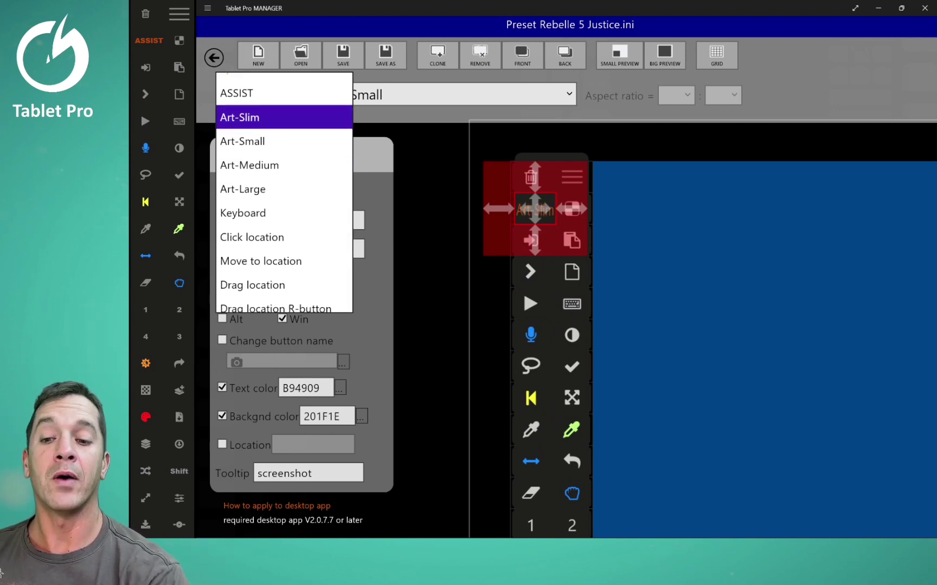
View the Medium artist pad layout, return to Artist pad: Small and review the available layout options.
click(379, 95)
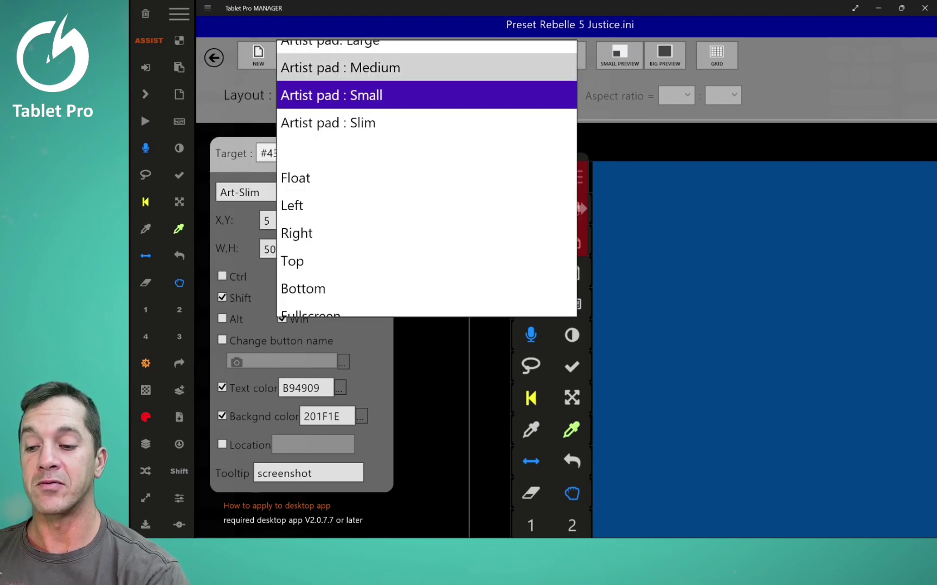
click(335, 66)
click(426, 95)
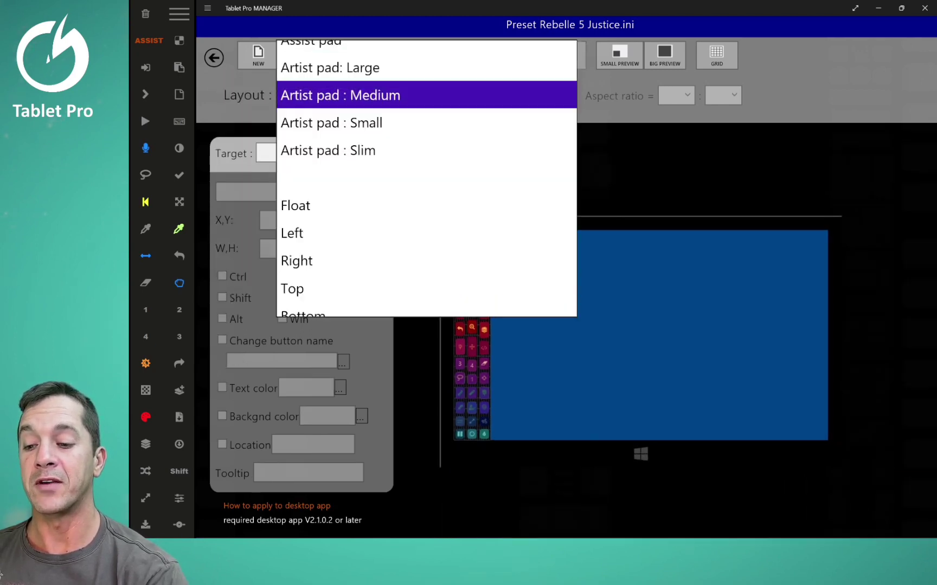
click(332, 123)
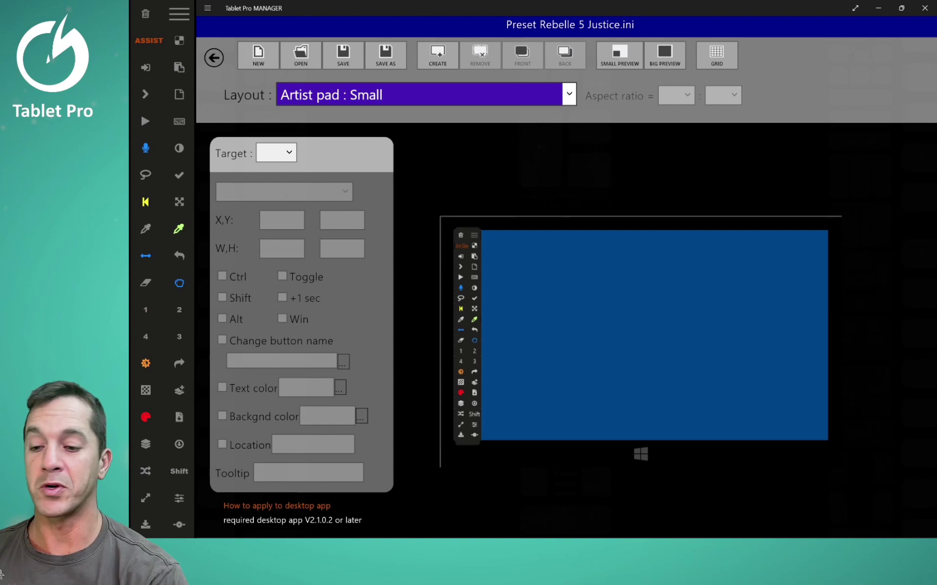
click(426, 94)
scroll(426, 179, up, 4)
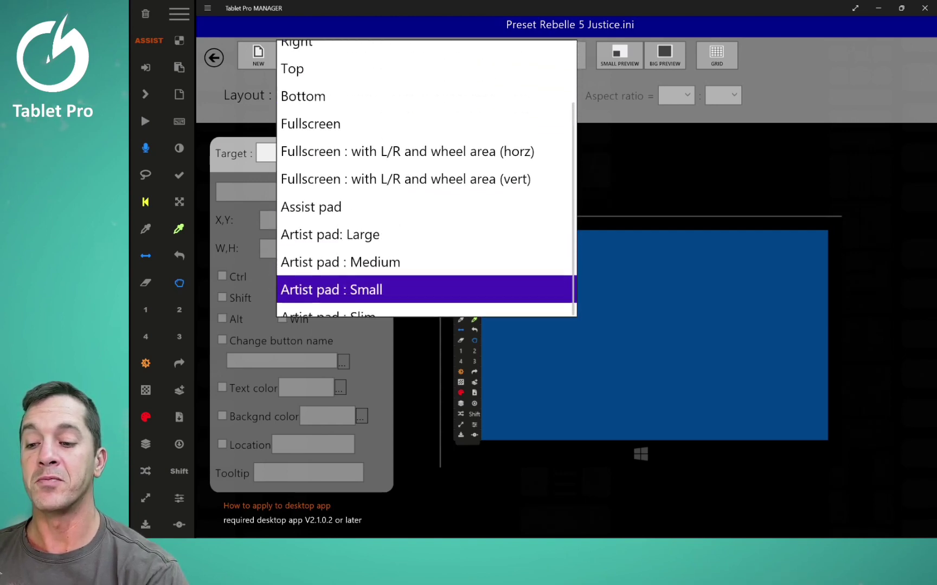
scroll(427, 179, up, 3)
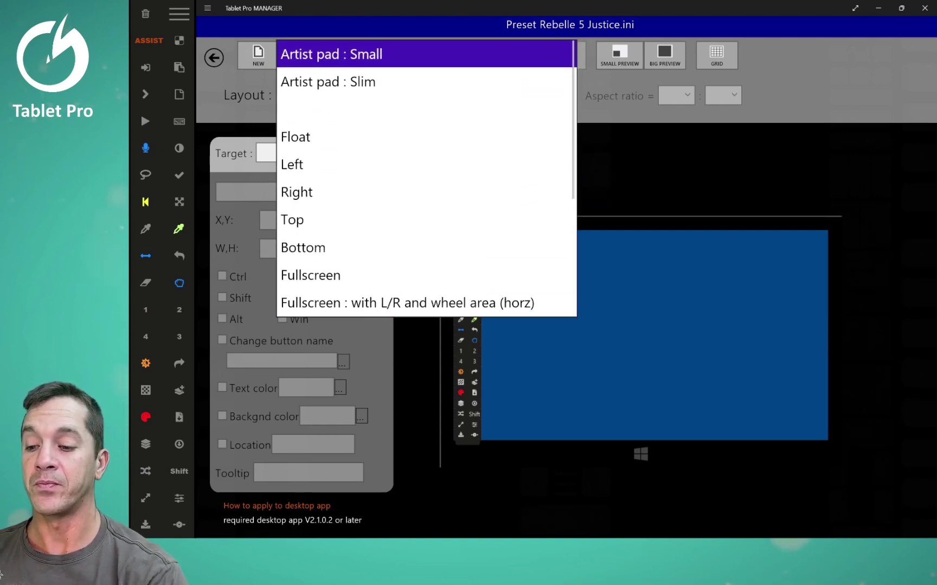
click(332, 54)
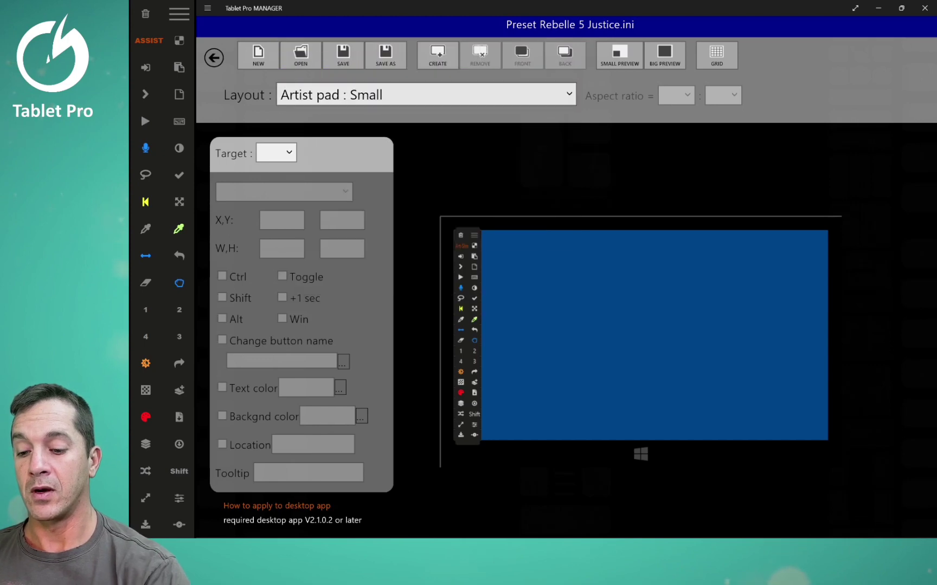
Set the small artist pad's Art-Slim button to the Click location action and activate its Location value for entry.
click(462, 246)
click(284, 192)
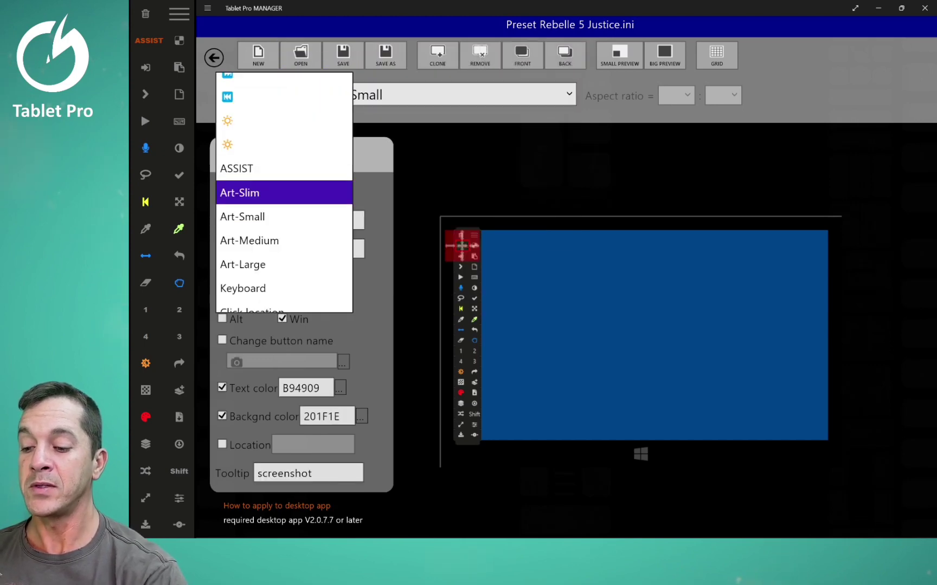
scroll(284, 203, down, 5)
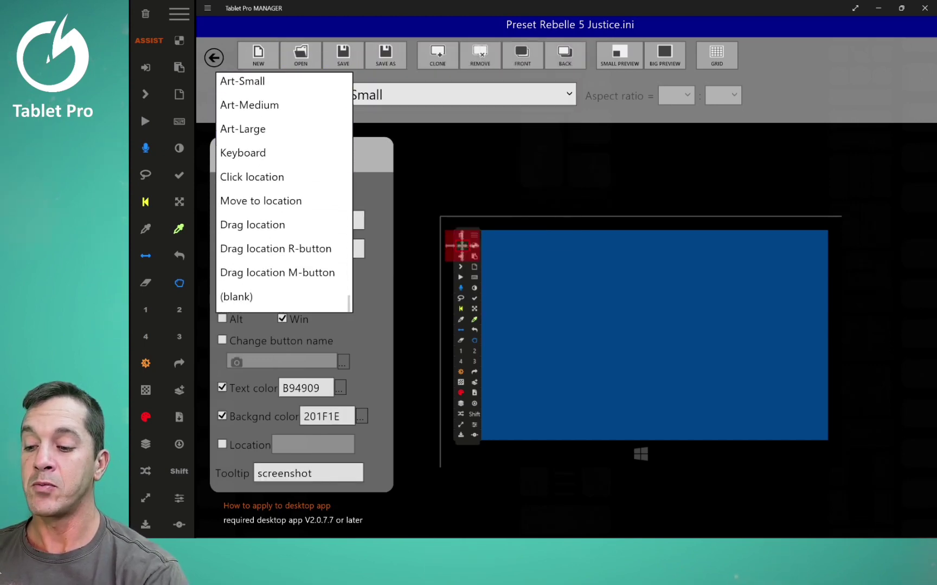
scroll(284, 169, down, 1)
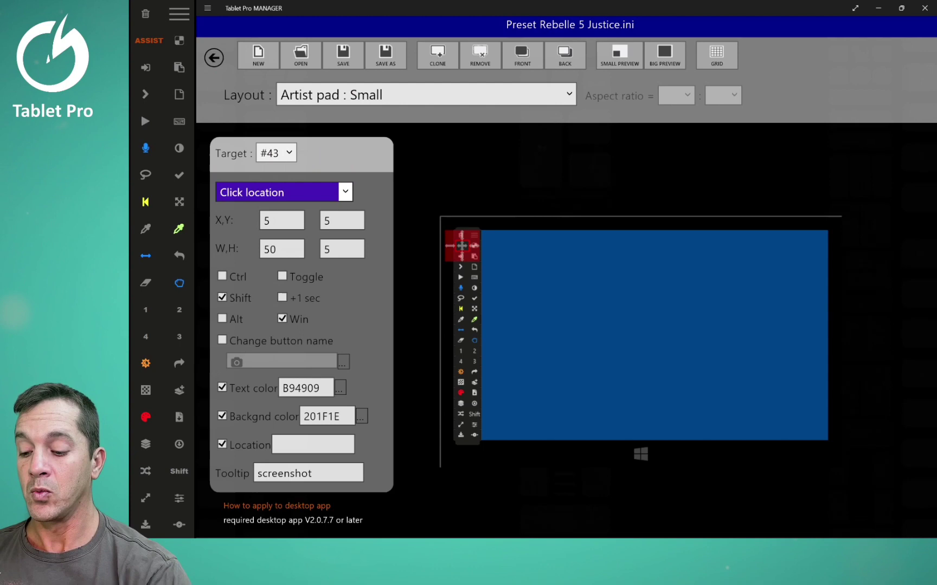
click(313, 444)
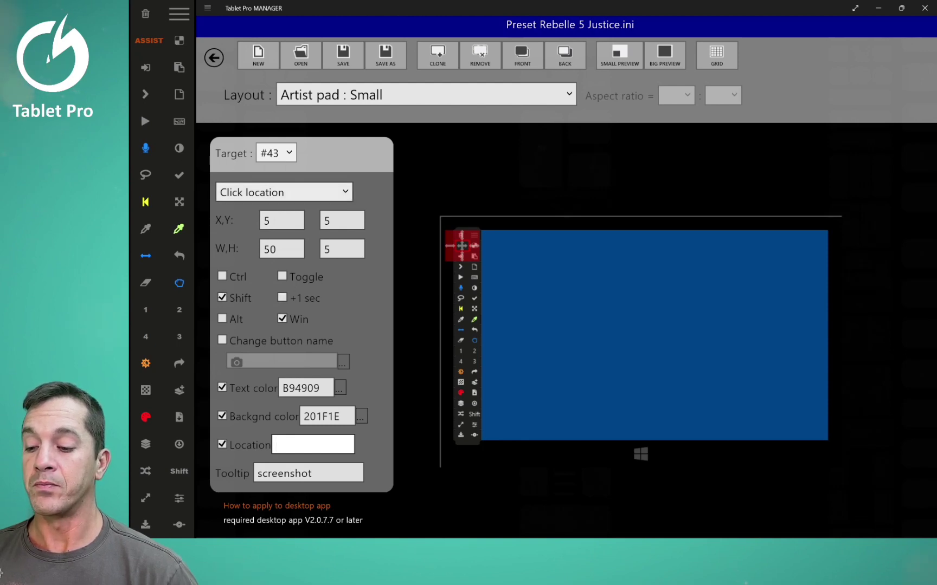
Review the location and drag actions for the button, then set its action to (blank).
click(284, 192)
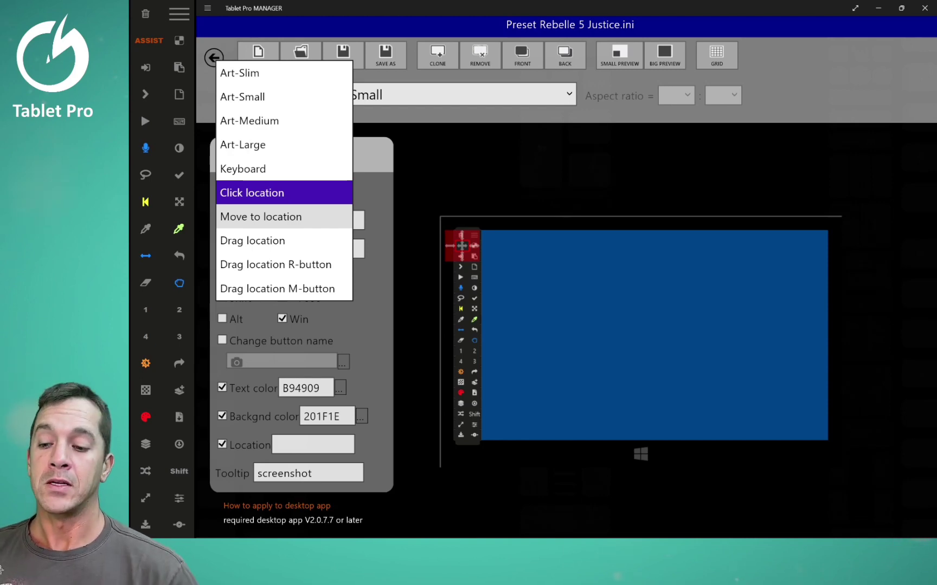
key(Escape)
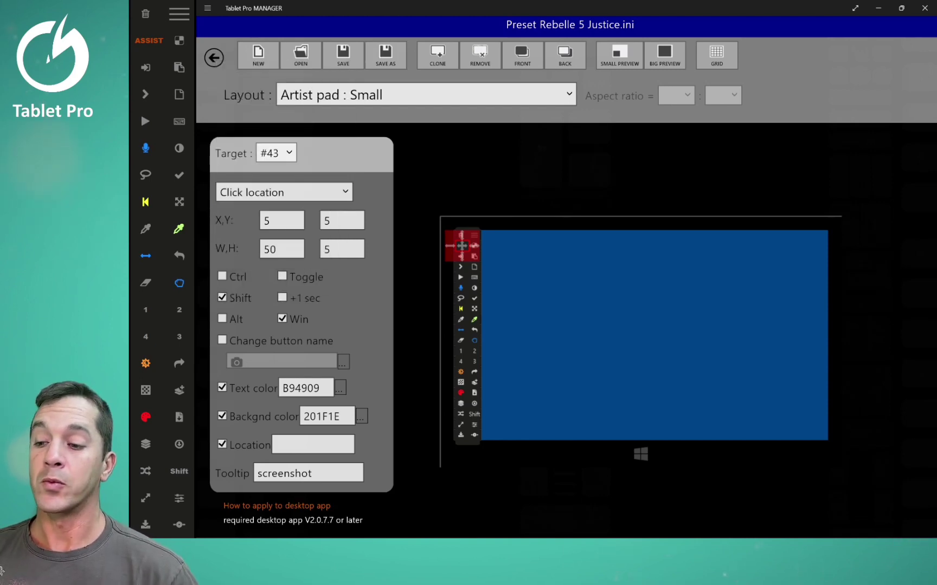
click(207, 8)
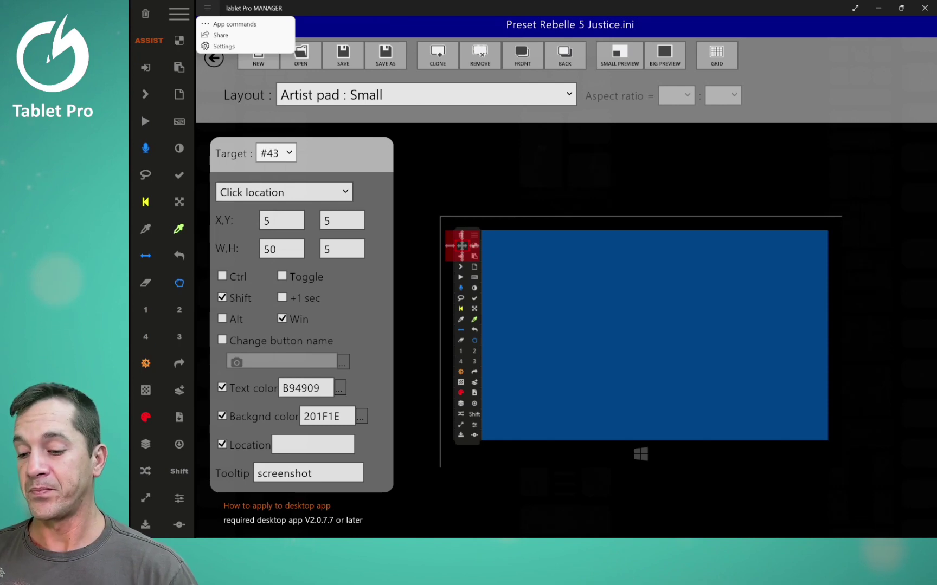
click(284, 193)
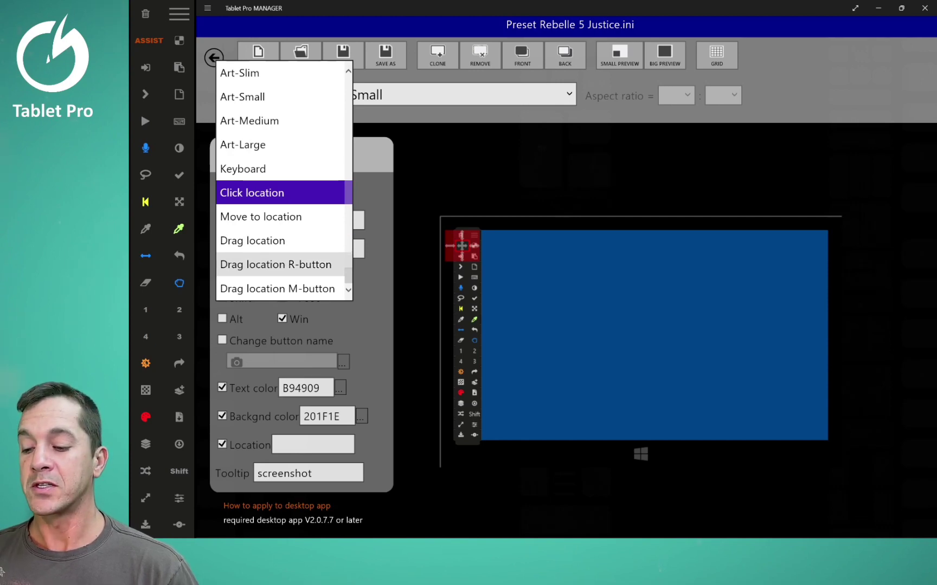
scroll(281, 264, down, 1)
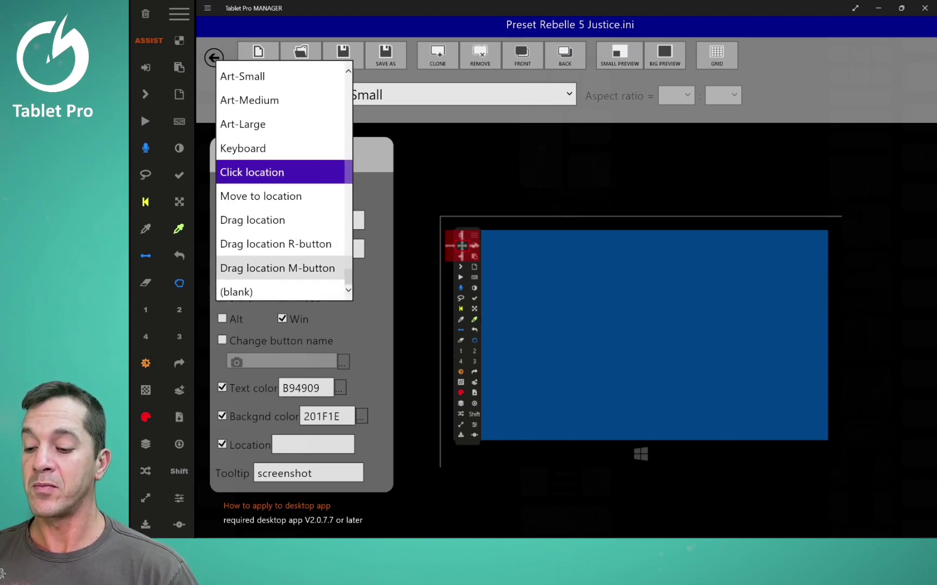
click(261, 285)
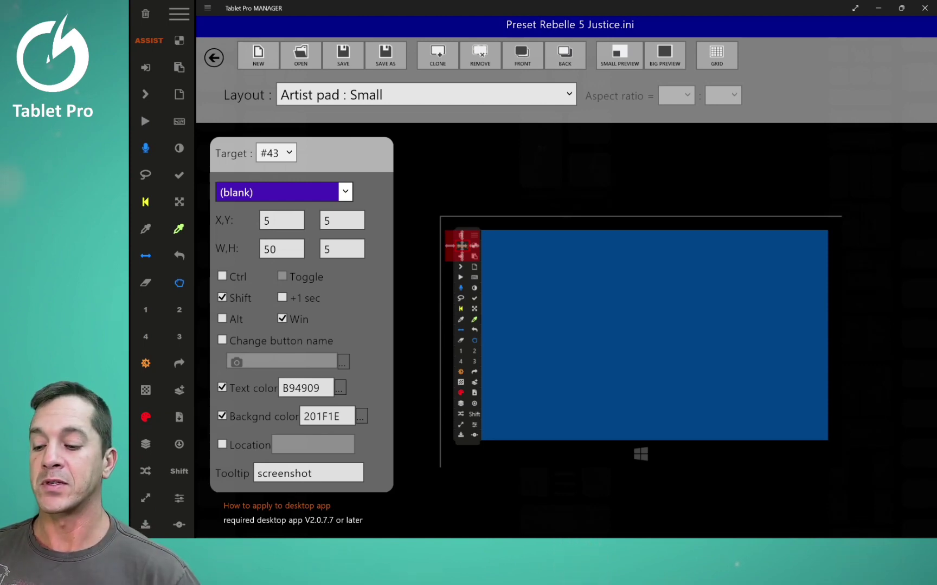
Browse the list of actions available for the button, from the frame and mouse entries to the function keys and letters.
click(345, 192)
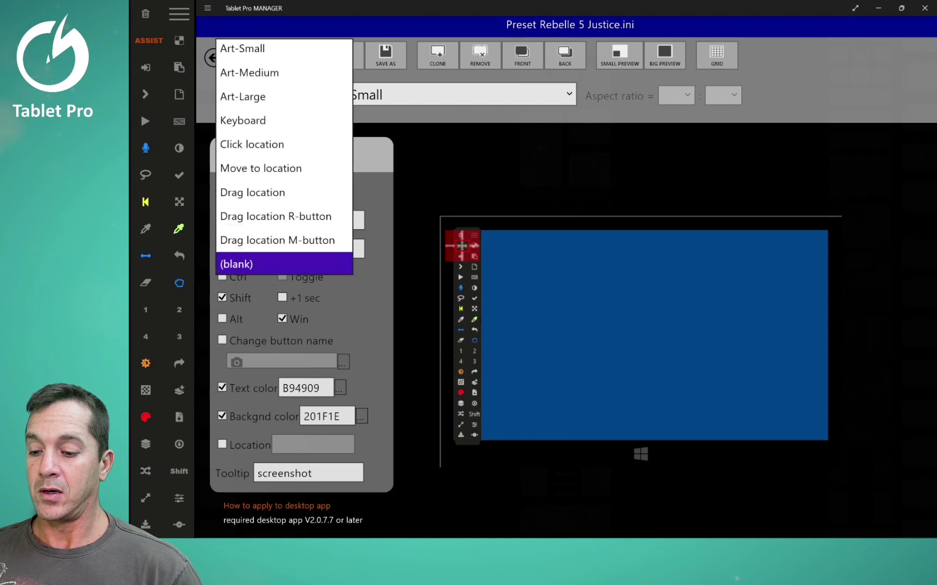
drag(348, 252, 348, 98)
scroll(281, 157, up, 5)
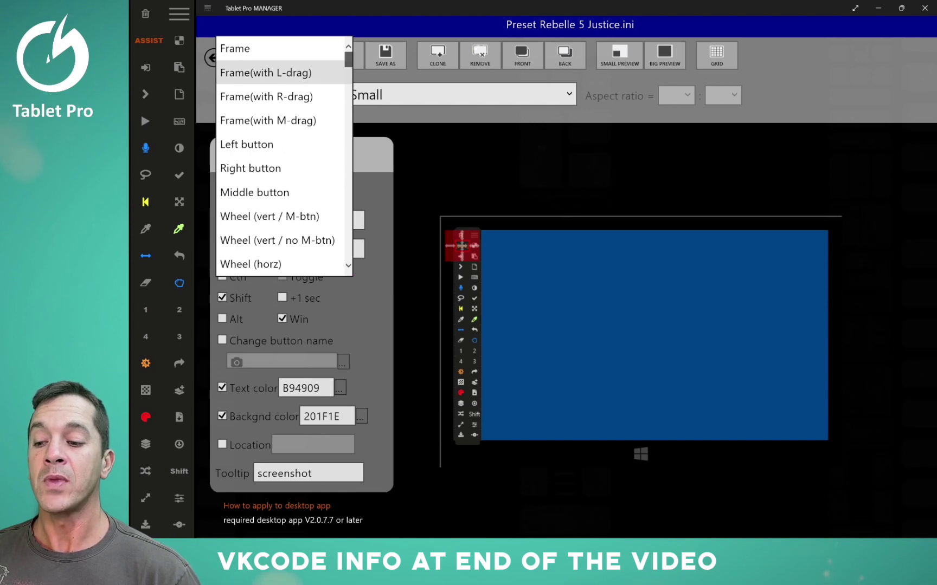
key(Escape)
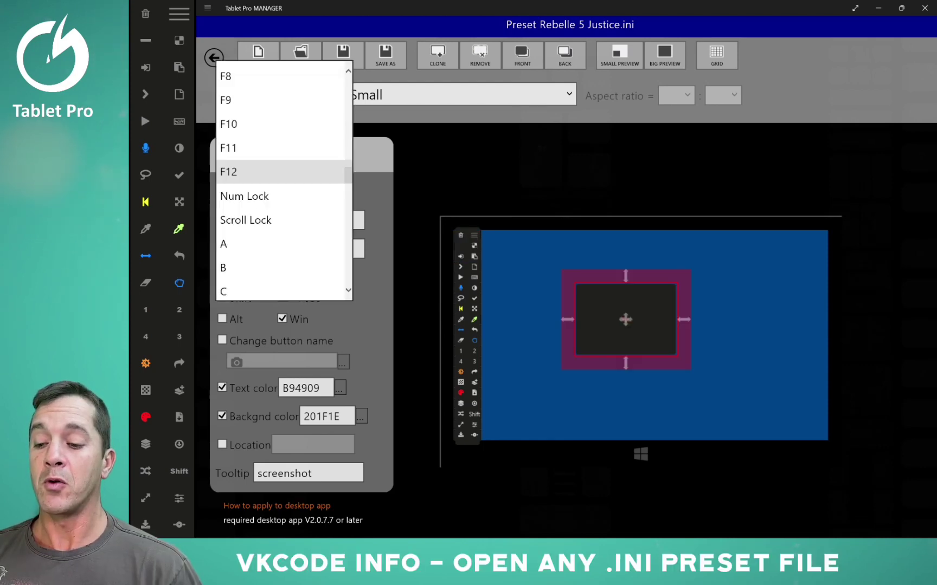
key(Escape)
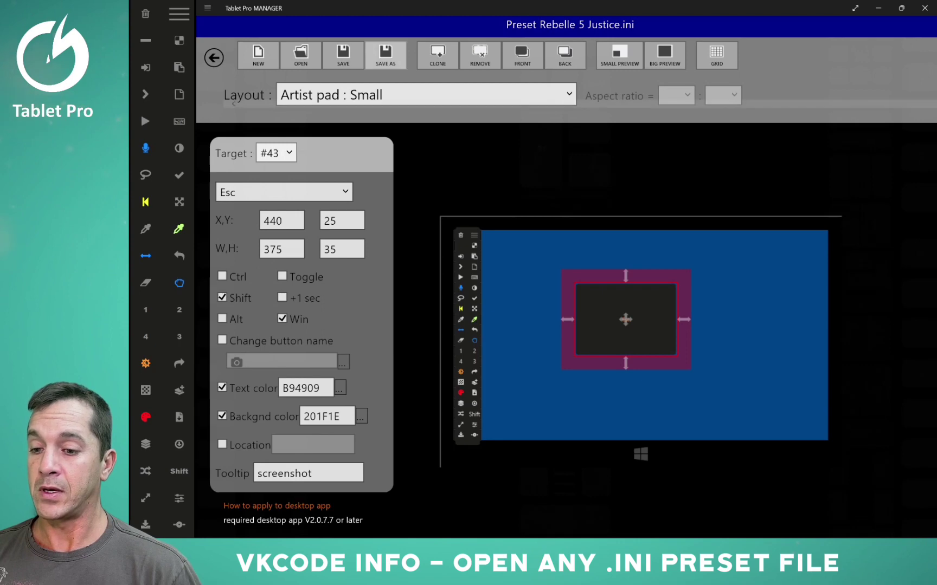
Start saving the preset under another name and browse to the My-Presets folder inside TabletProPenTool.
click(385, 54)
scroll(235, 136, up, 10)
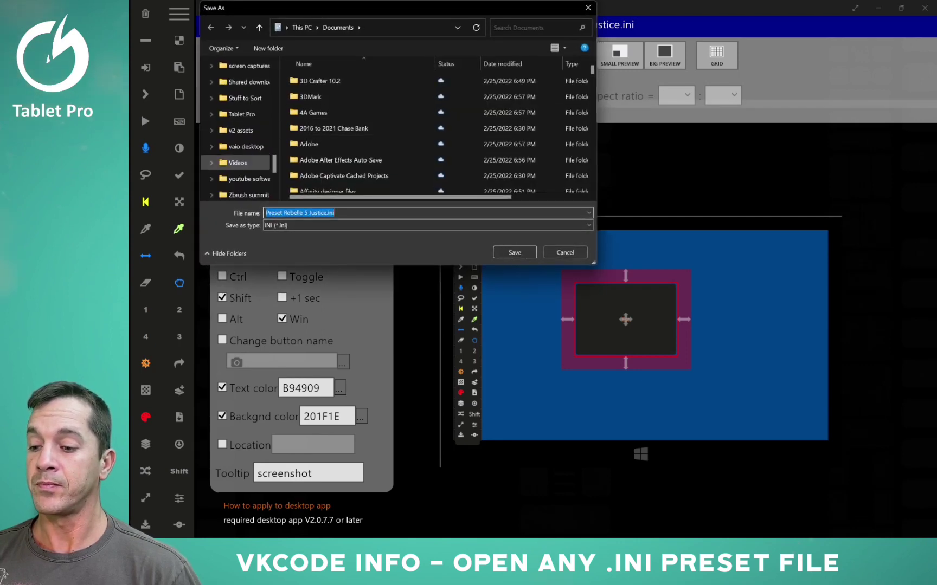
click(243, 150)
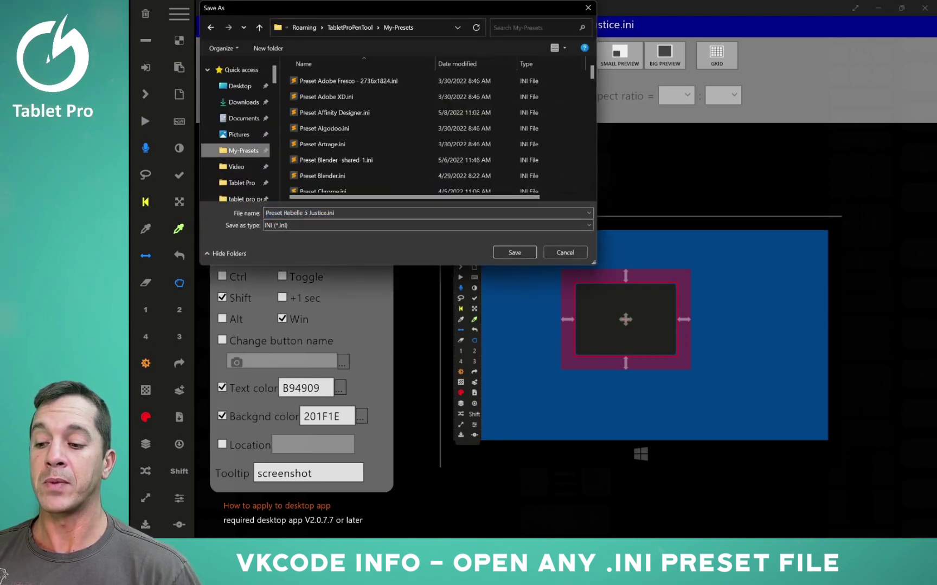
click(350, 27)
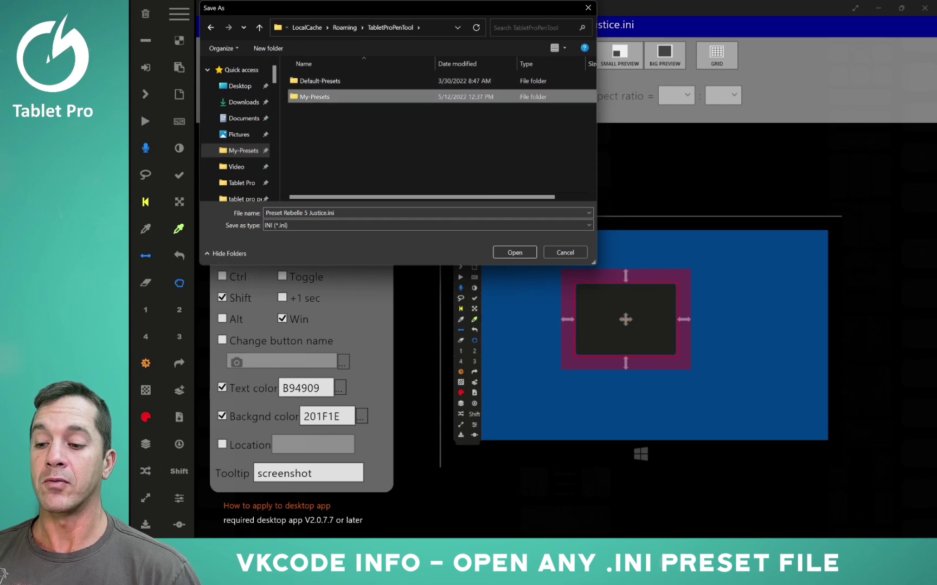
right_click(310, 96)
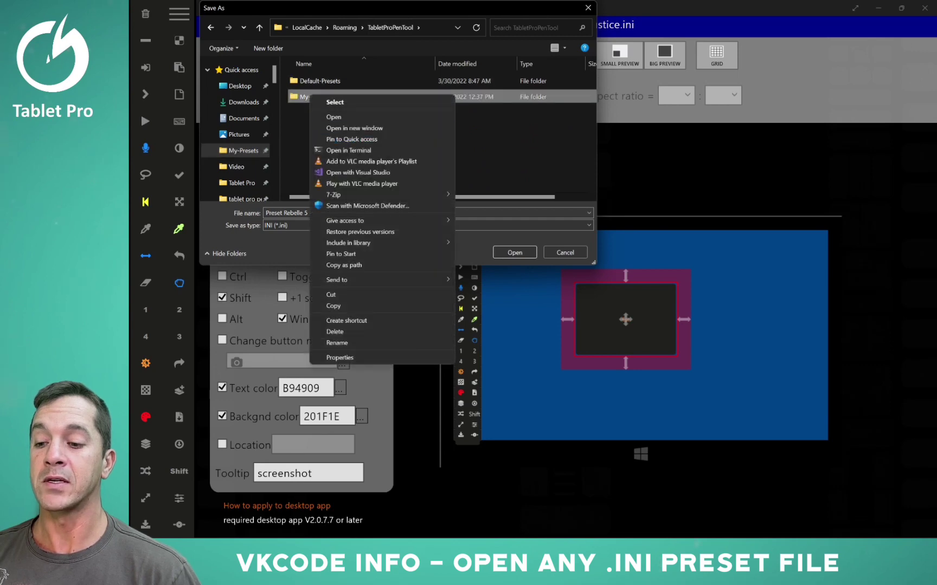
click(334, 102)
Select Preset Adobe XD.ini, decline to overwrite it, and open the file for editing in Notepad.
click(335, 97)
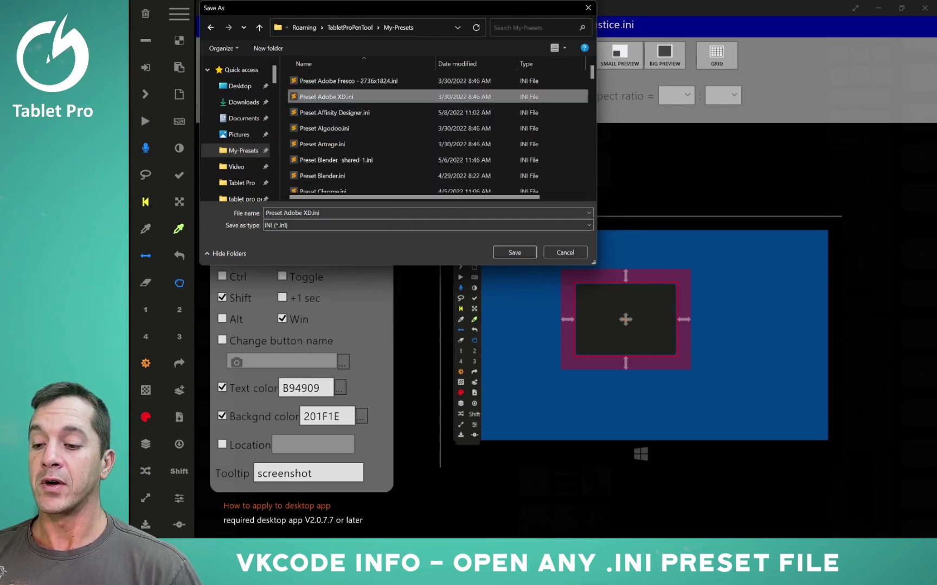
click(514, 252)
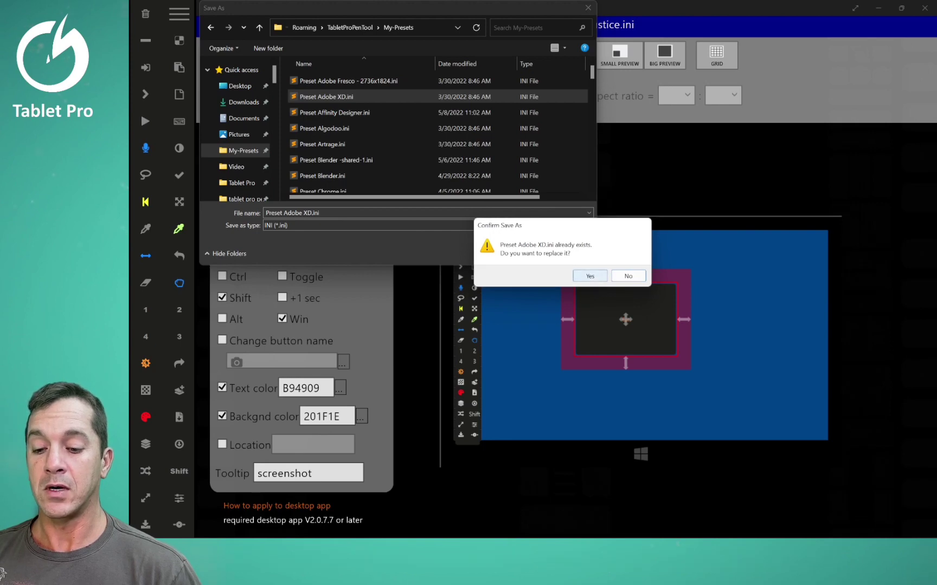
click(628, 276)
right_click(320, 99)
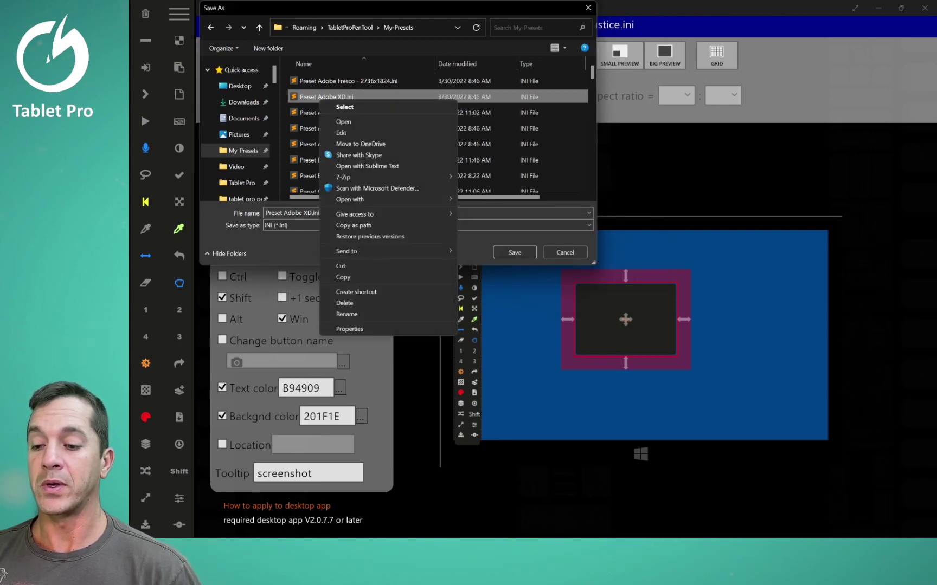
click(341, 132)
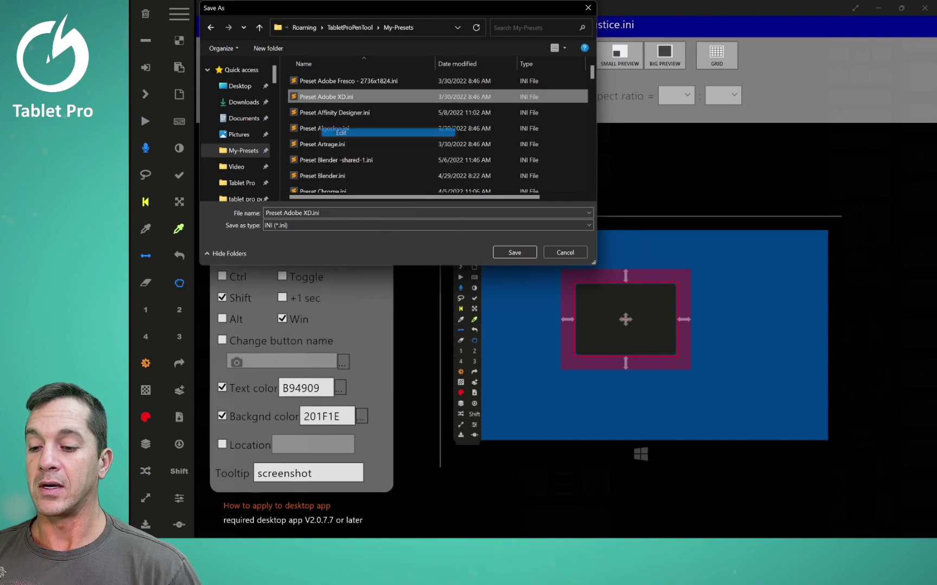
Examine the [ArtistPad_Slim] section with the Notepad window moved aside, and highlight the touch keyboard tooltip text on the tile008 line.
scroll(499, 298, down, 20)
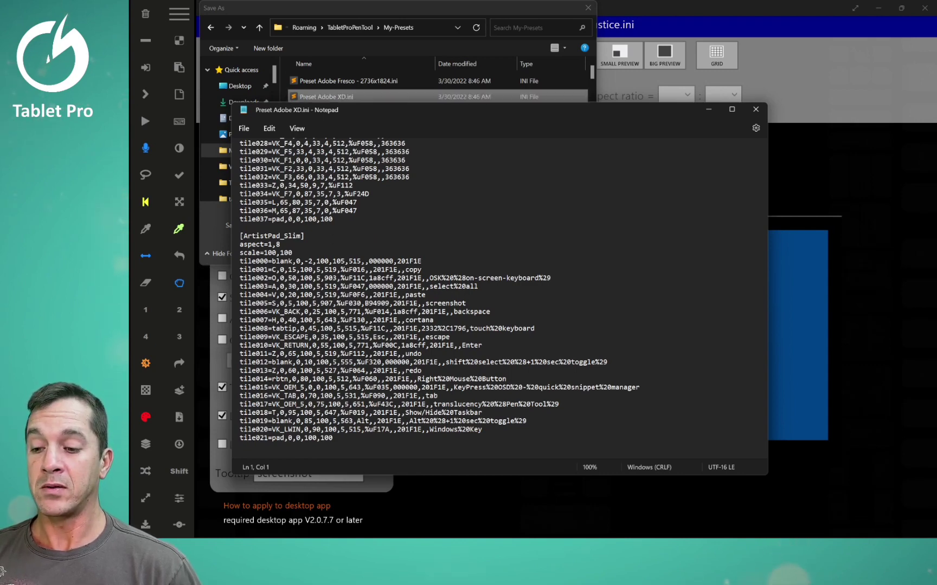
drag(461, 110, 580, 100)
drag(412, 99, 488, 100)
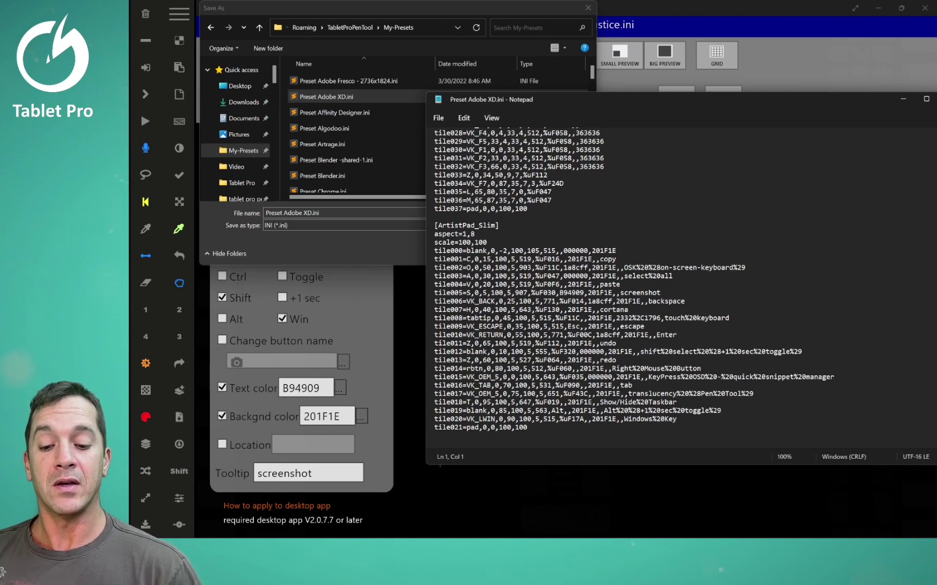
drag(668, 318, 729, 318)
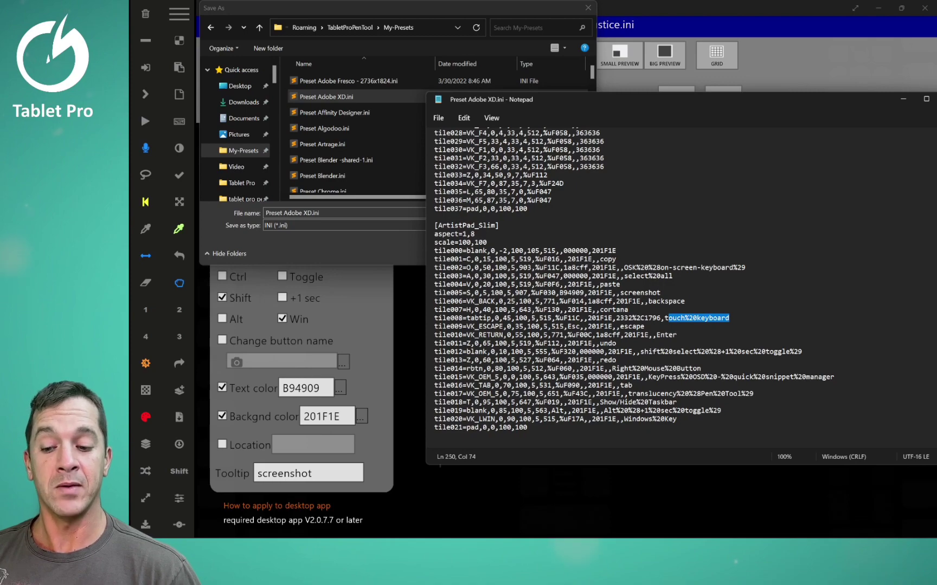
Review the tile lines and their VK key codes in the file's [ArtistPad_Small] section.
scroll(511, 235, up, 9)
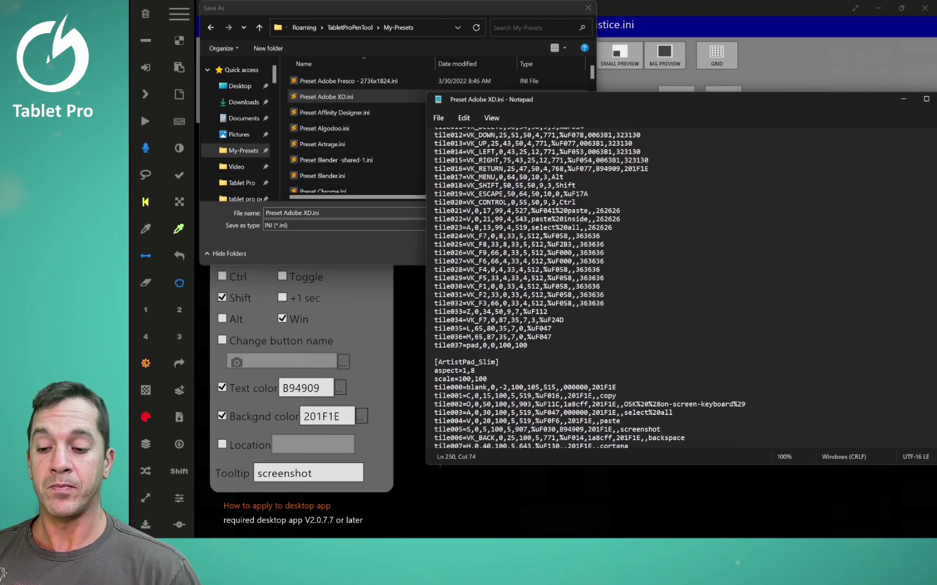
click(511, 234)
scroll(510, 234, up, 6)
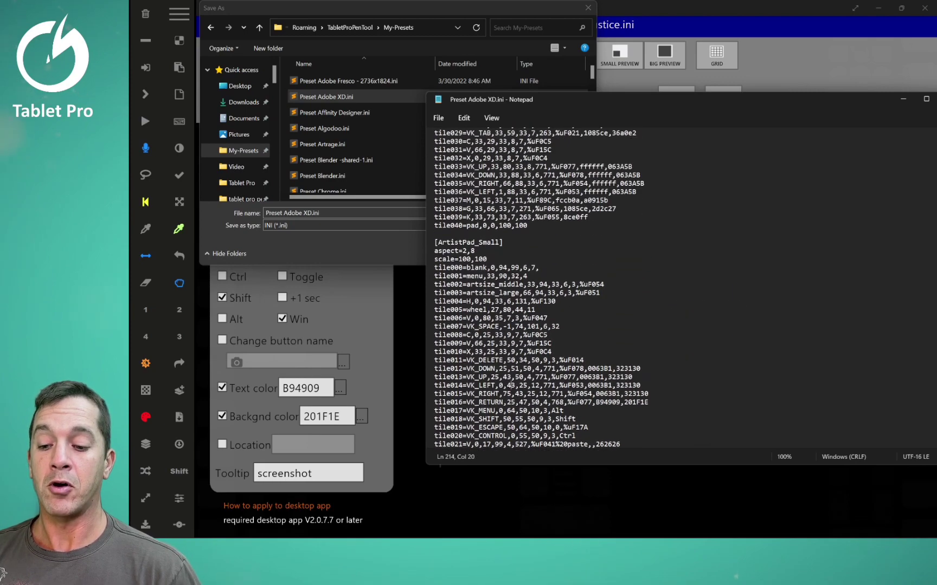
scroll(542, 288, down, 3)
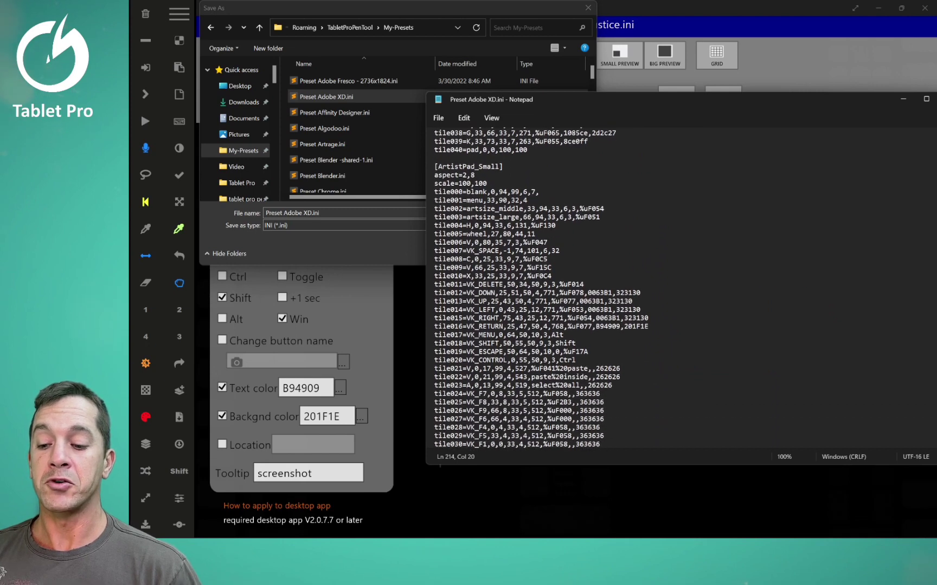
Close the preset text file, dismiss the Save As dialog without saving, and open target #43's action list.
drag(759, 99, 629, 101)
click(819, 100)
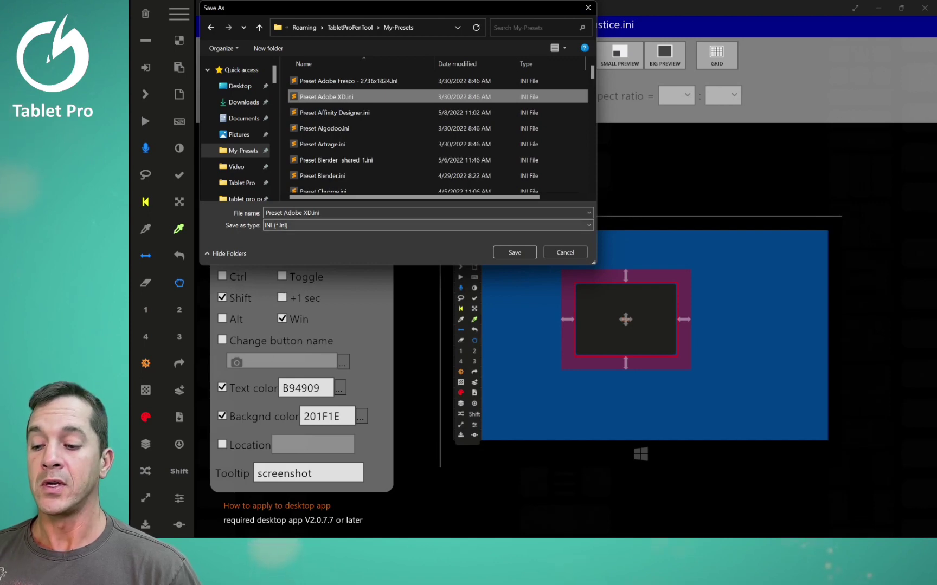
click(564, 253)
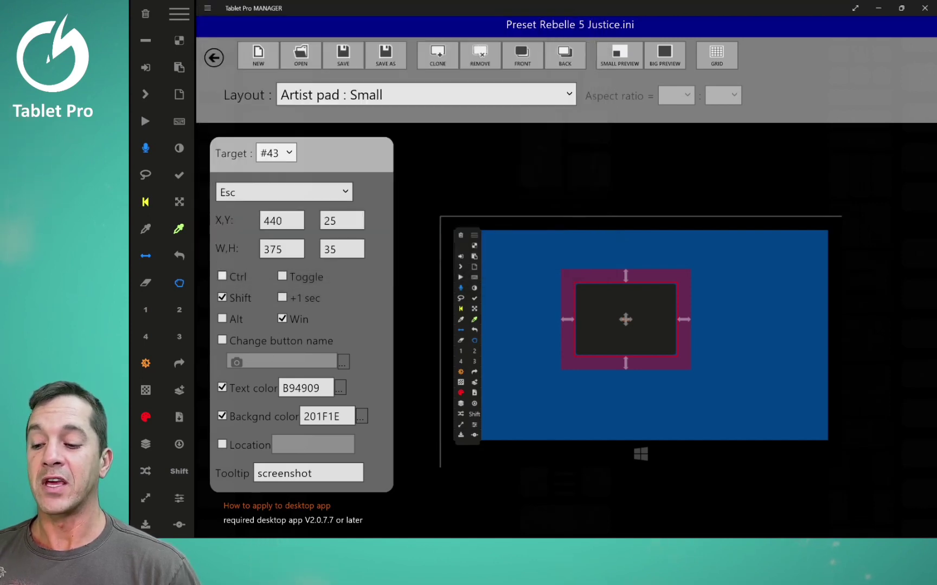
click(284, 192)
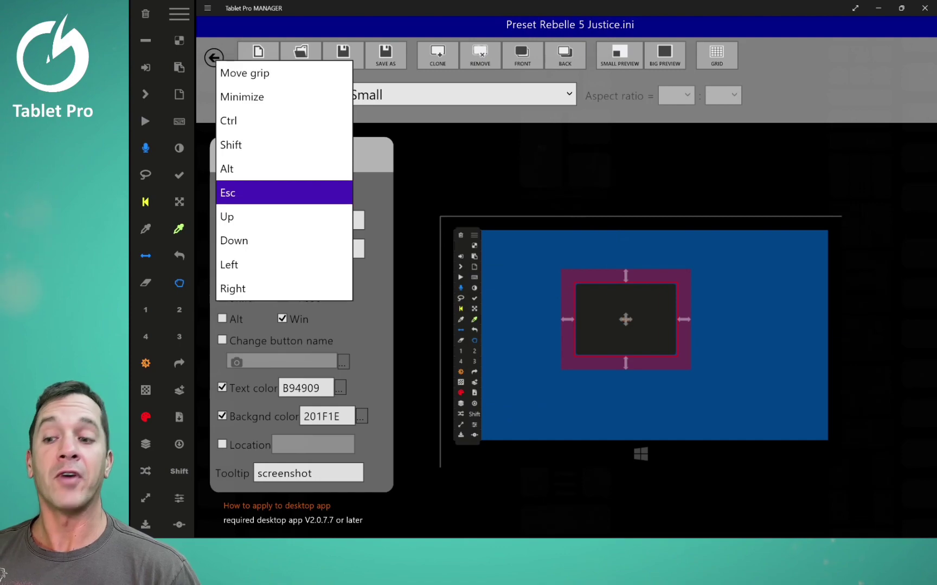